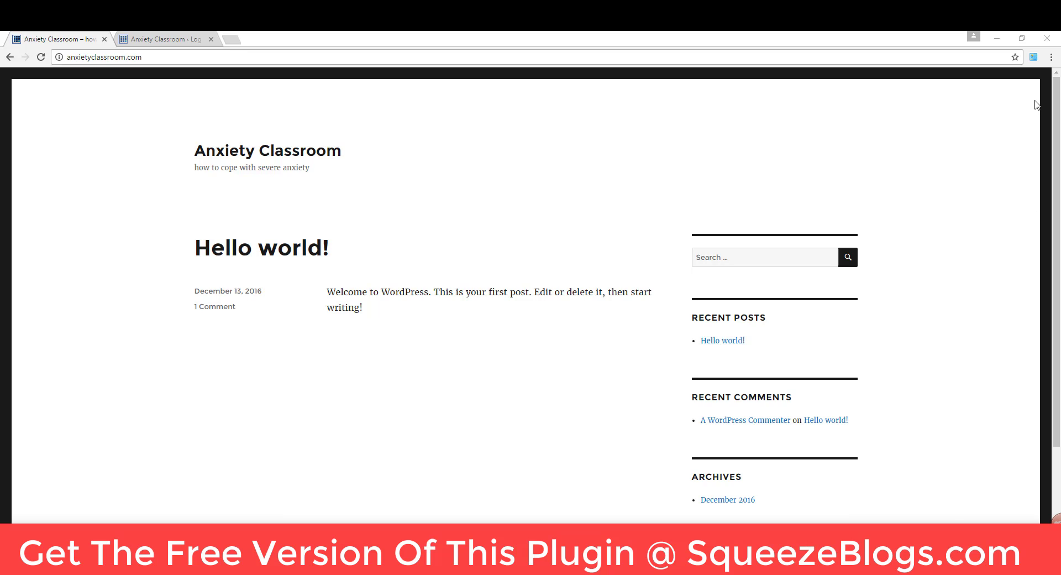
Step: Open and close the Affiliate Marketing Dude extension popup, leaving the Anxiety Classroom front page visible
click(1041, 60)
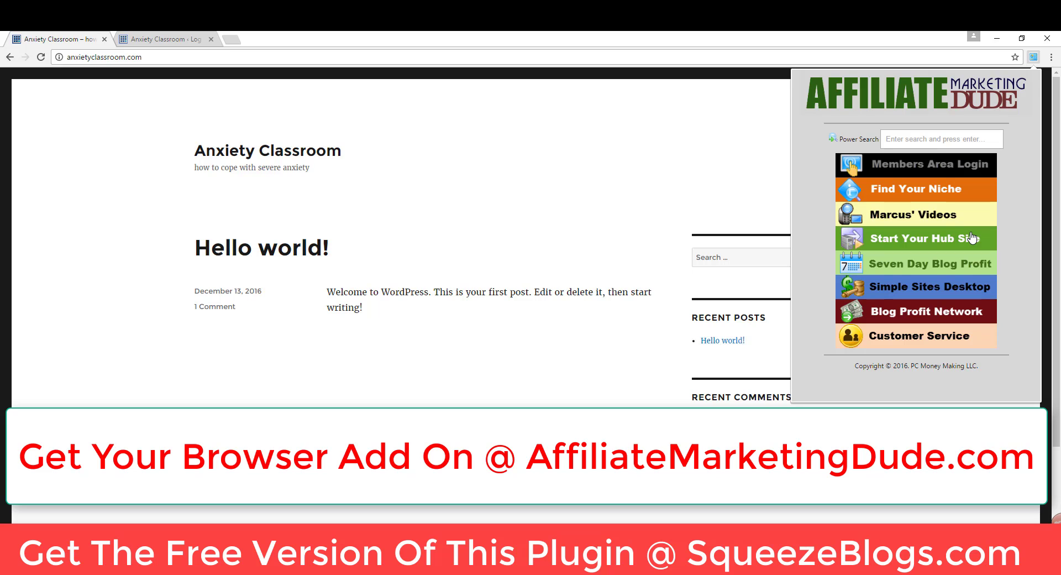
click(947, 450)
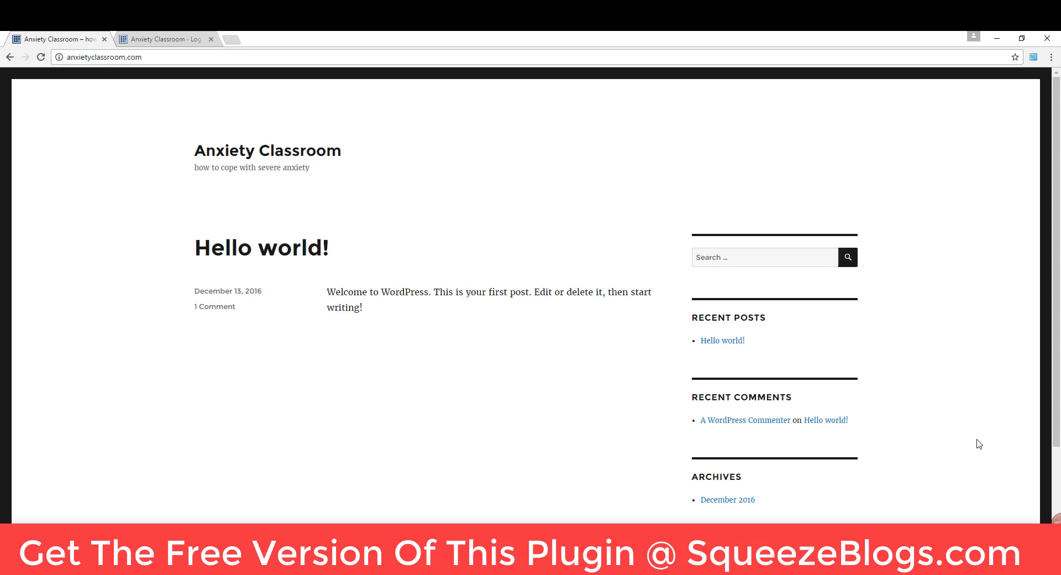
Step: From the login tab, sign in to the Anxiety Classroom admin and go to Plugins > Add New
click(181, 36)
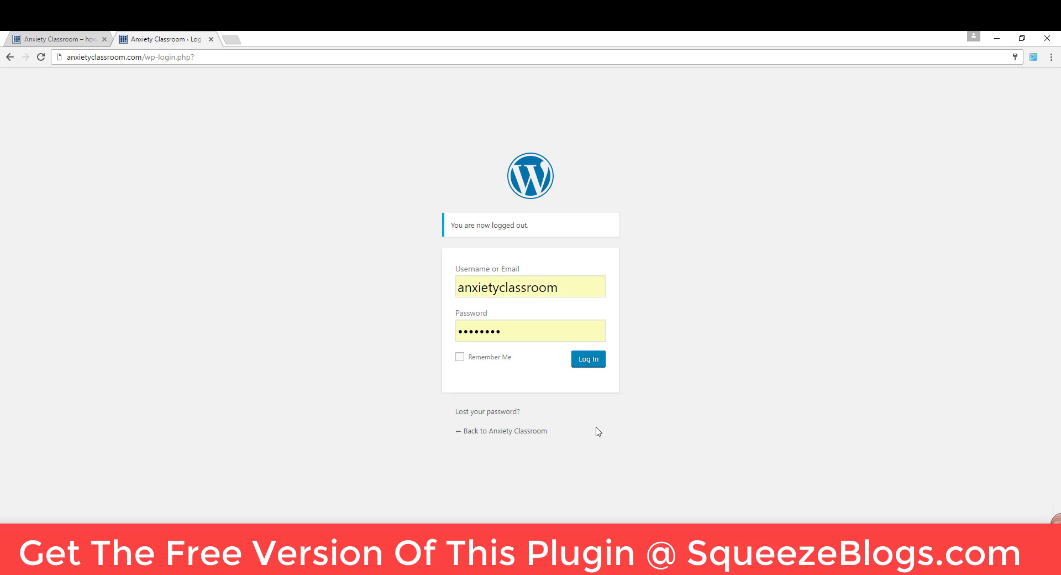
click(599, 364)
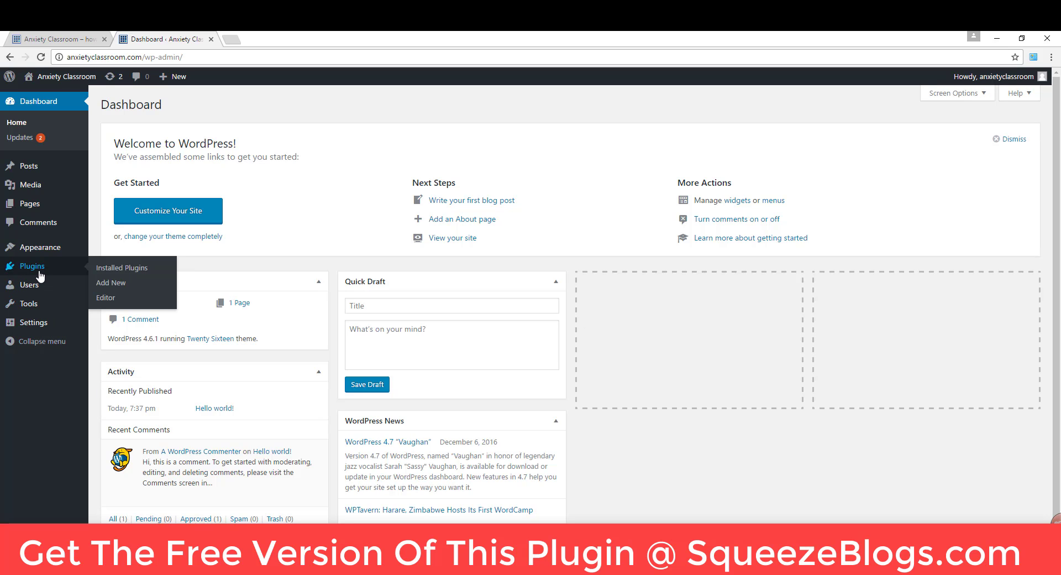
click(110, 283)
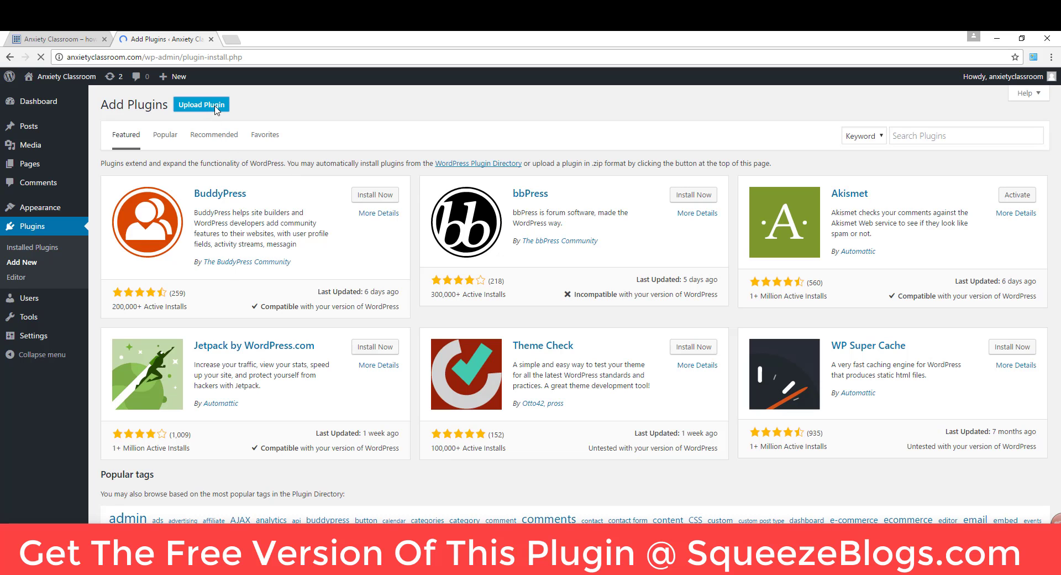
Step: Upload squeezeblogspro-1.1.0.zip from the Desktop and install it
click(215, 105)
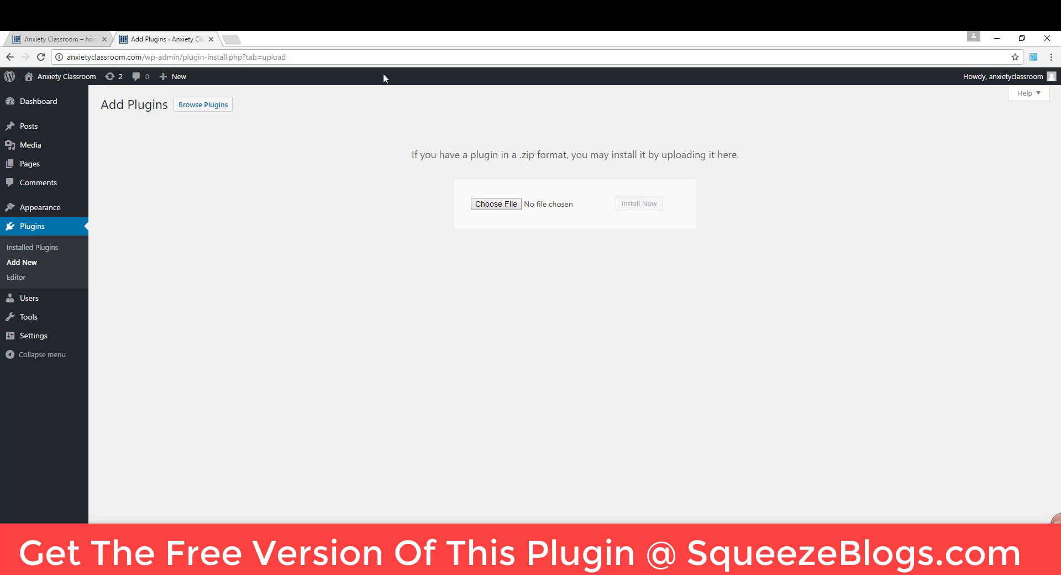
click(483, 205)
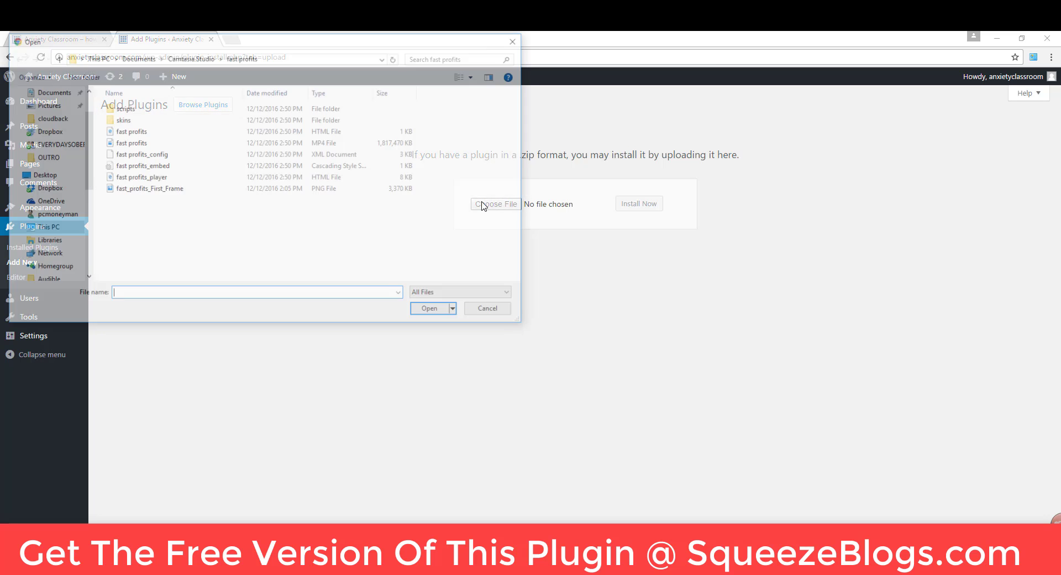
drag(449, 66, 617, 167)
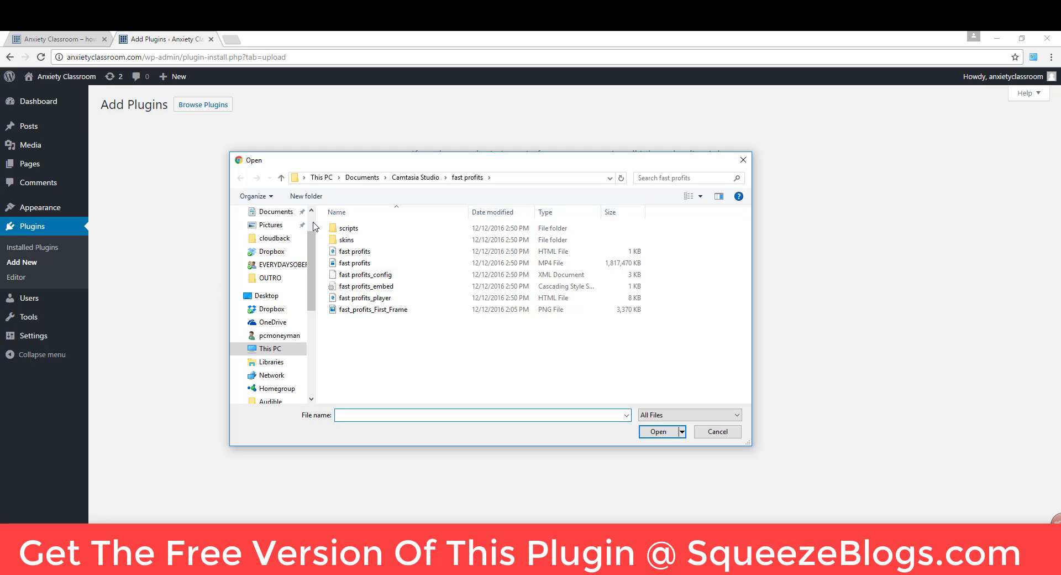
scroll(298, 232, up, 2)
click(281, 235)
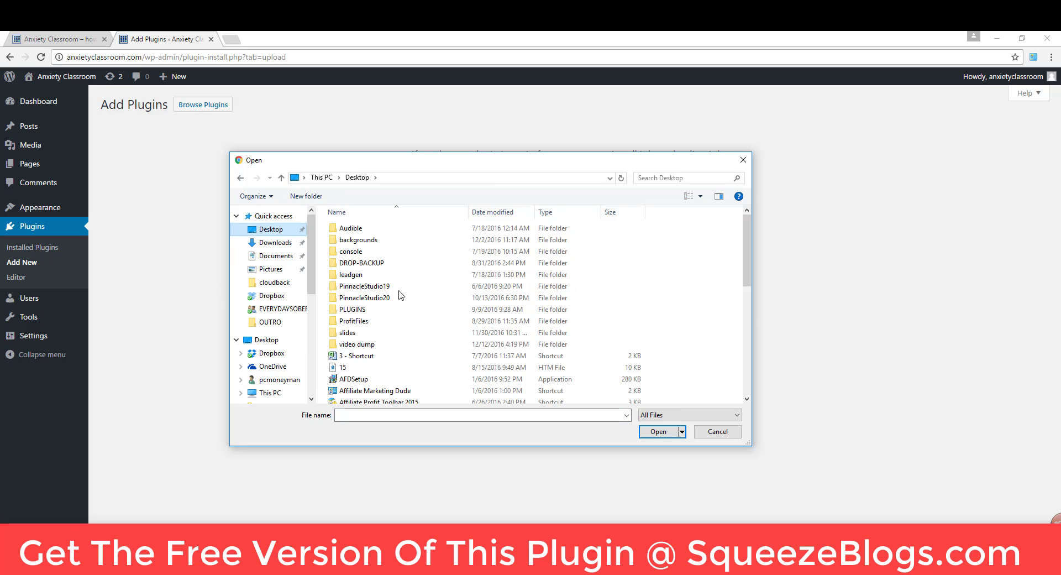
drag(745, 238, 730, 347)
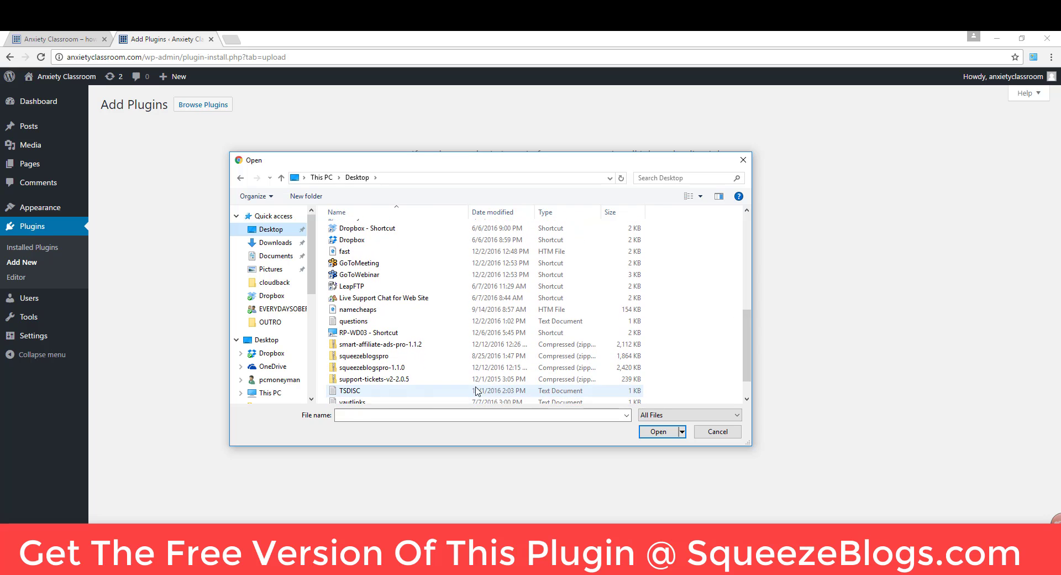
double_click(376, 368)
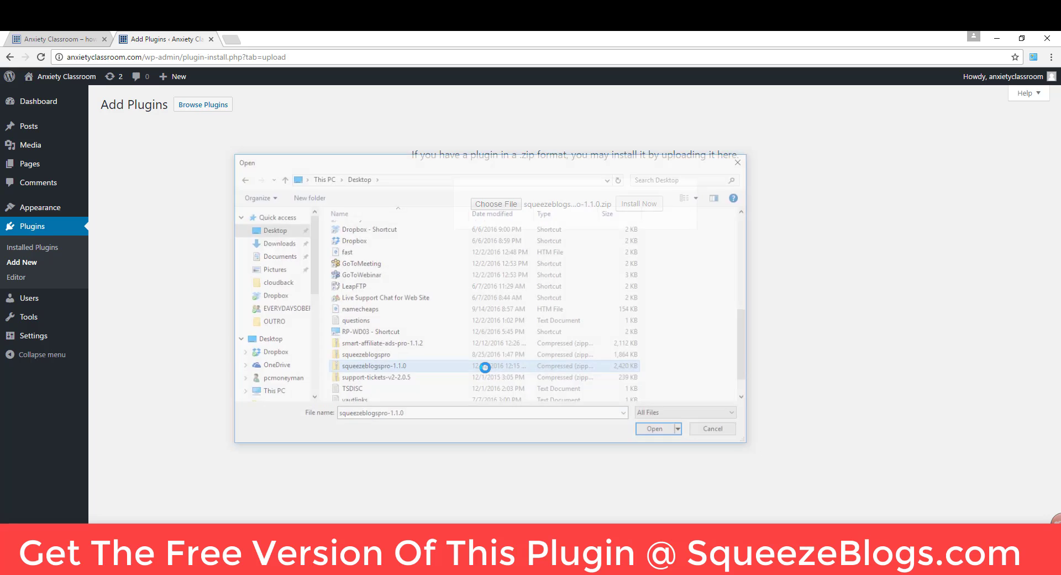
click(648, 206)
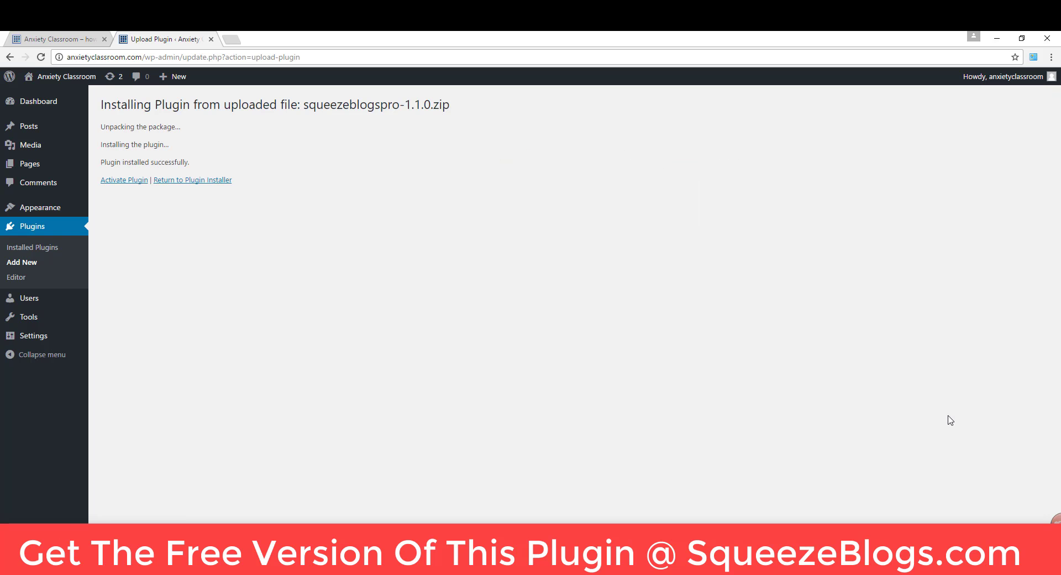
Step: Activate Squeeze Blogs Pro, view its admin section, then return to the homepage tab
click(137, 183)
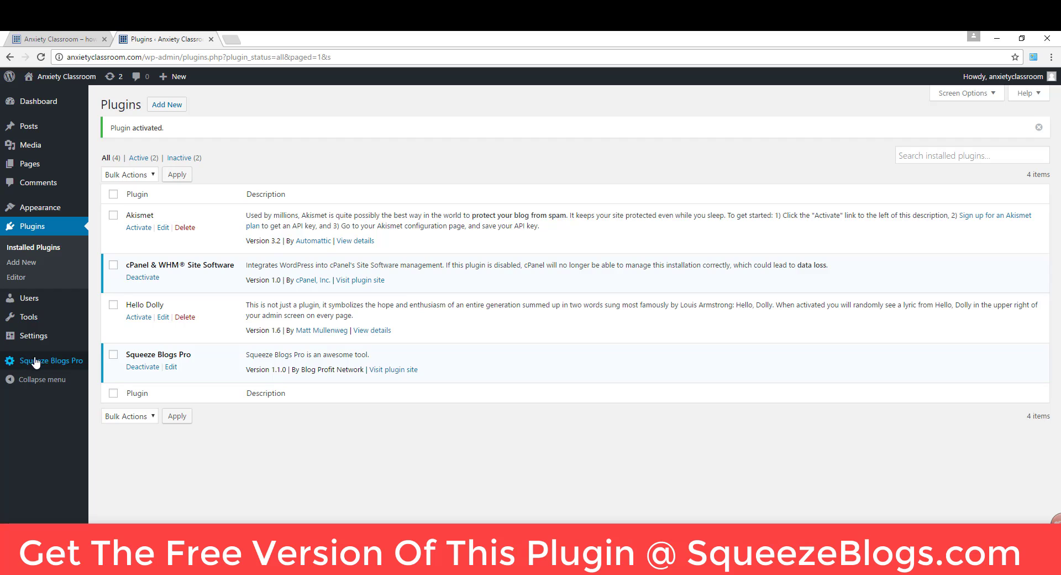
click(55, 363)
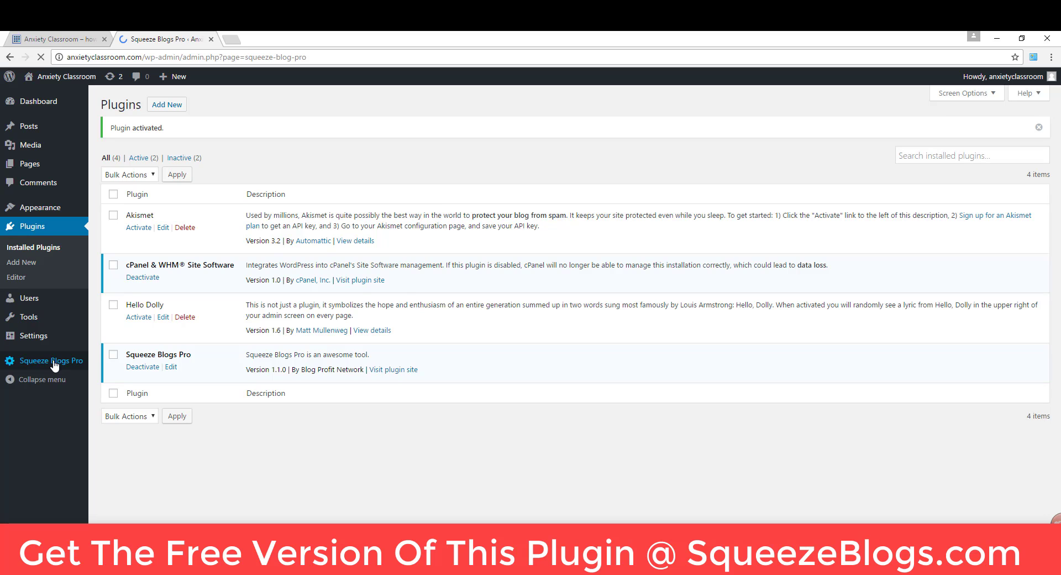
click(57, 37)
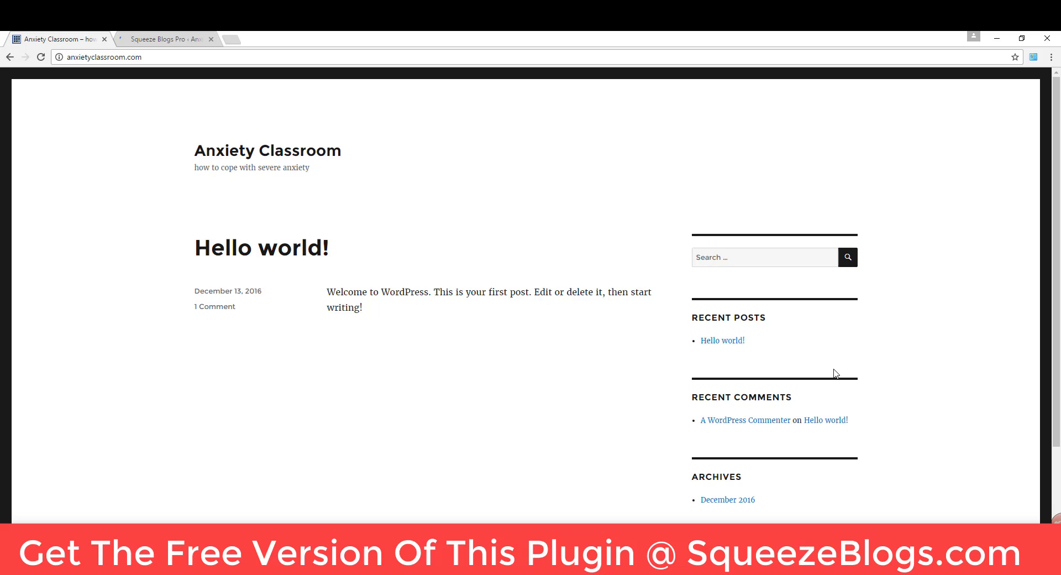
Step: Visit WordPress.org from the homepage sidebar, go back, then return to the Squeeze Blogs Pro admin page
scroll(836, 373, down, 4)
scroll(804, 455, up, 3)
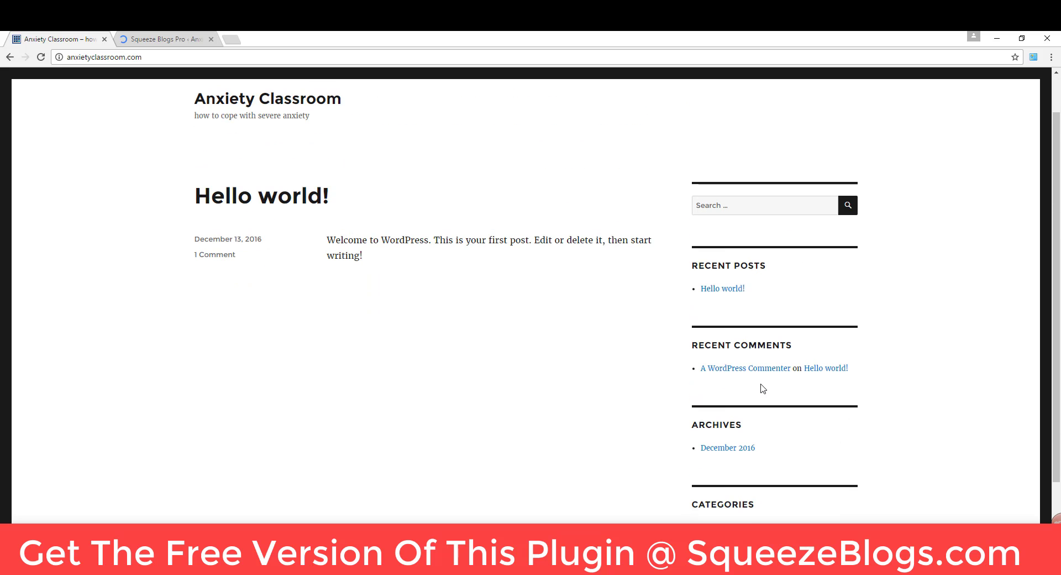
click(757, 375)
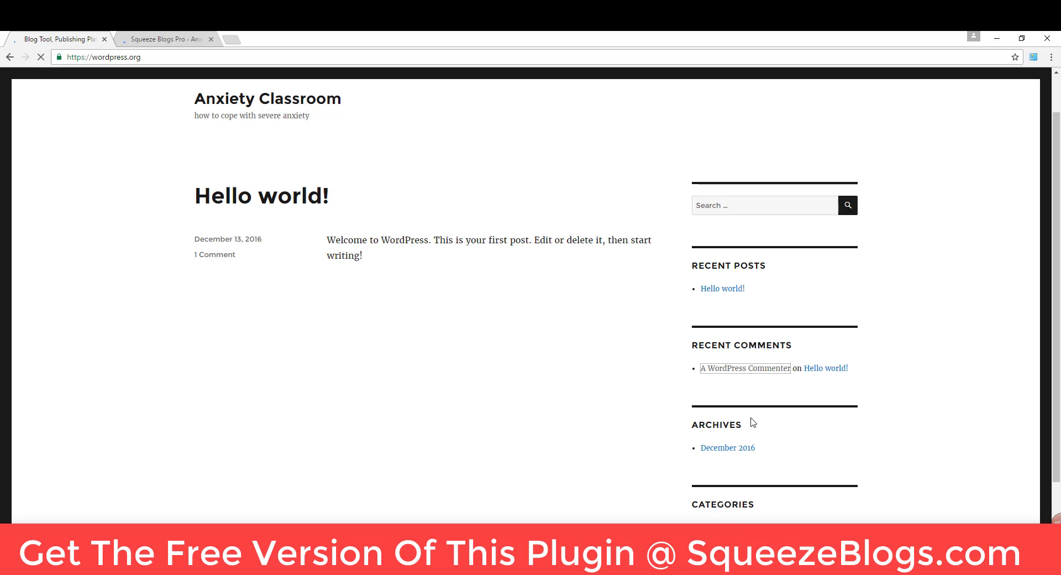
key(alt+Left)
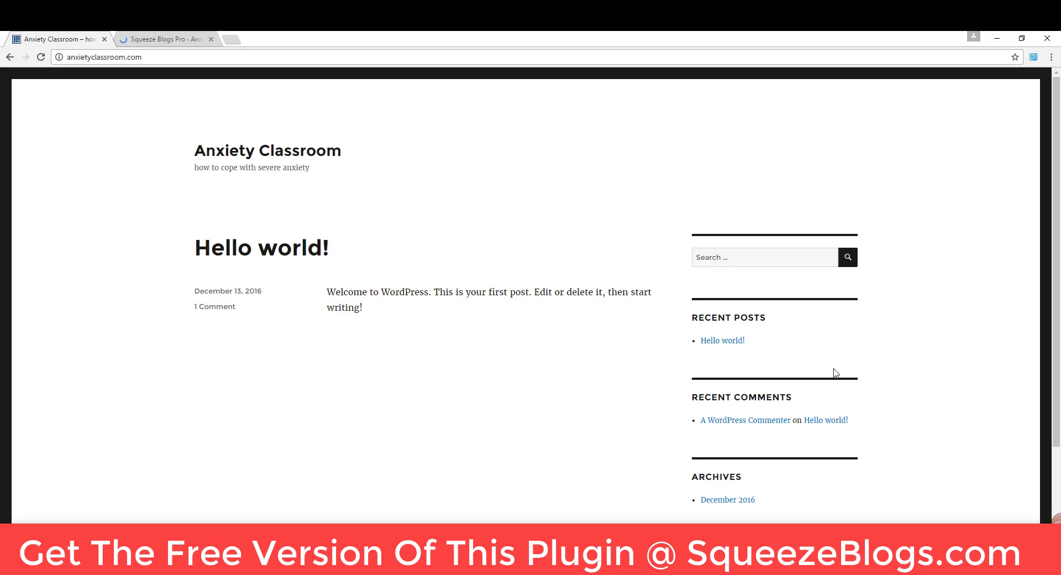
scroll(837, 374, down, 1)
scroll(836, 374, down, 4)
scroll(796, 436, up, 3)
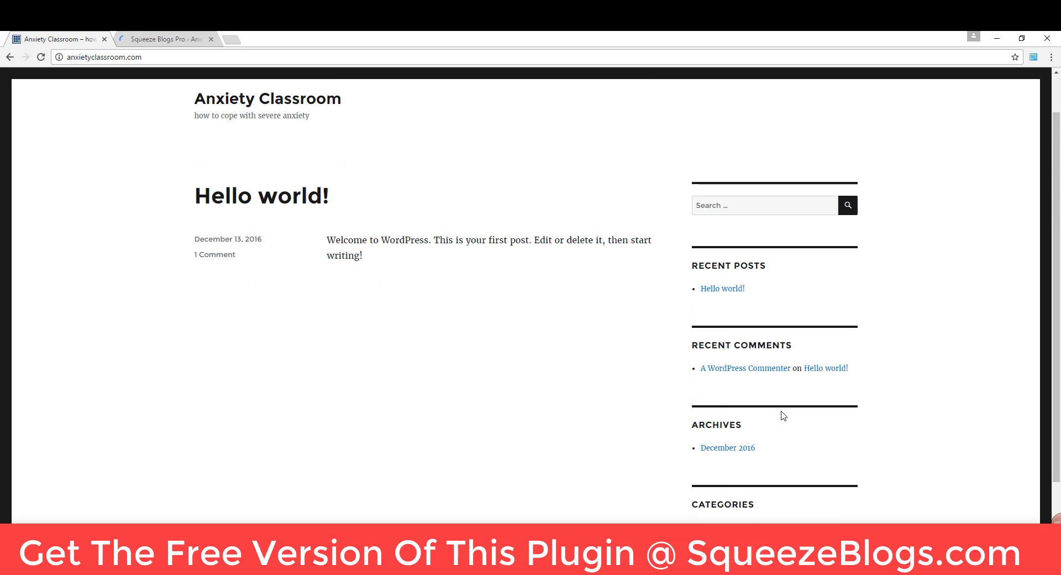
click(756, 372)
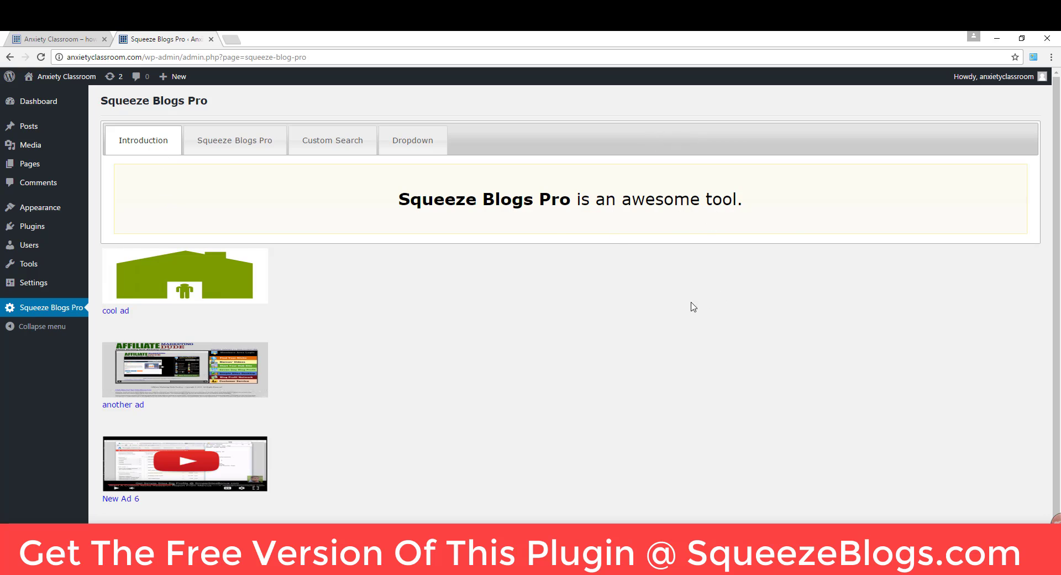
Step: Browse the Dropdown and Custom Search sections, then show the Squeeze Blogs Pro Optin 1 Widget settings
click(400, 139)
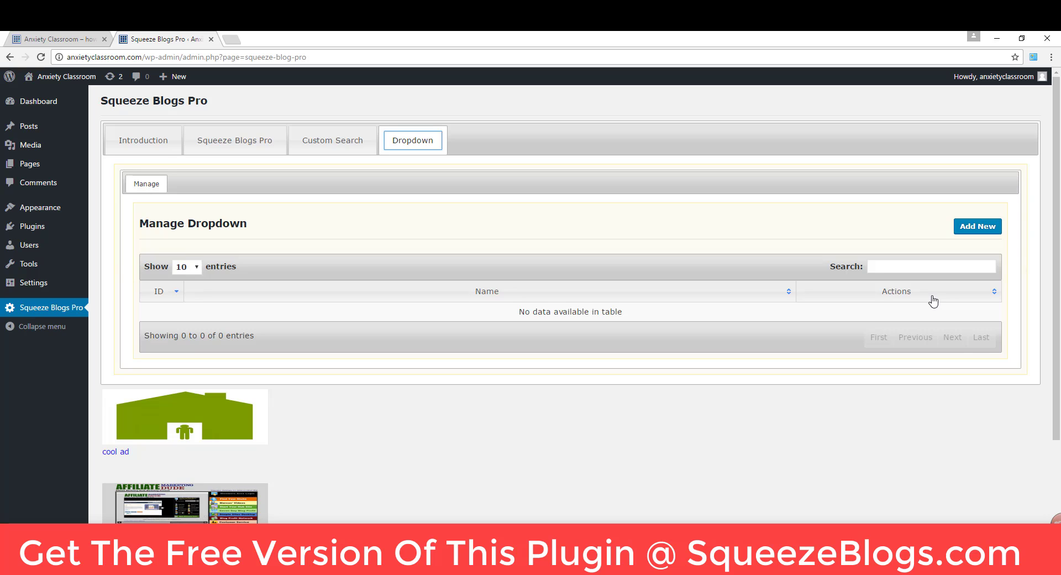
click(358, 149)
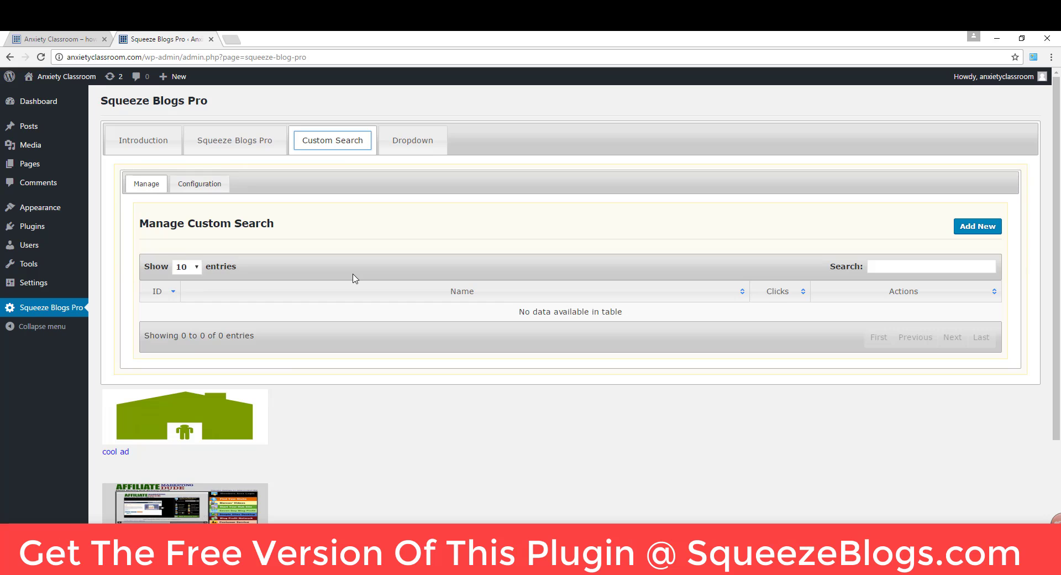
click(230, 152)
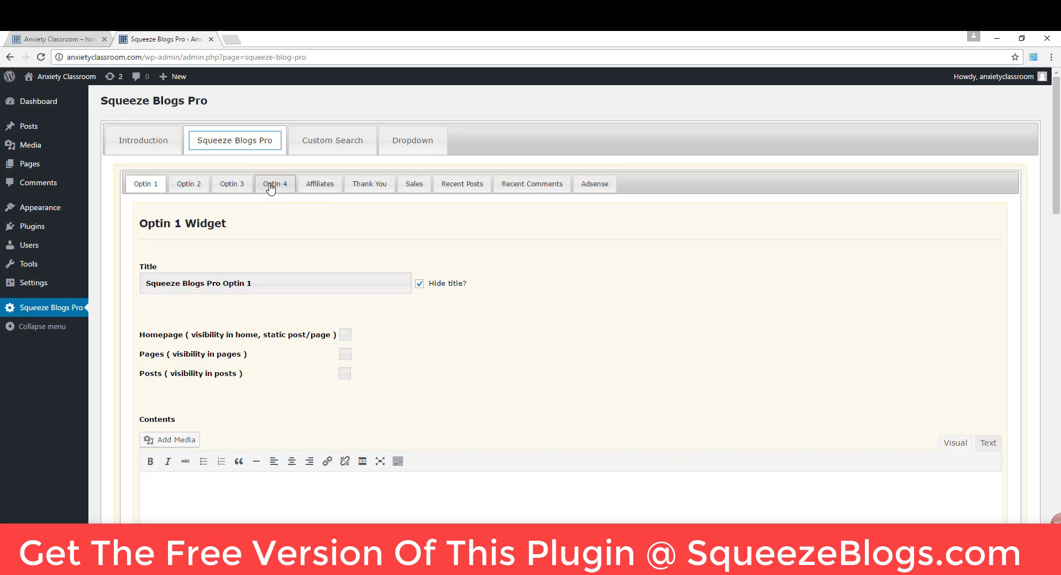
Step: Browse the Affiliates, Thank You, Sales, Recent Posts, Recent Comments and Adsense widget settings, then view the homepage
click(319, 185)
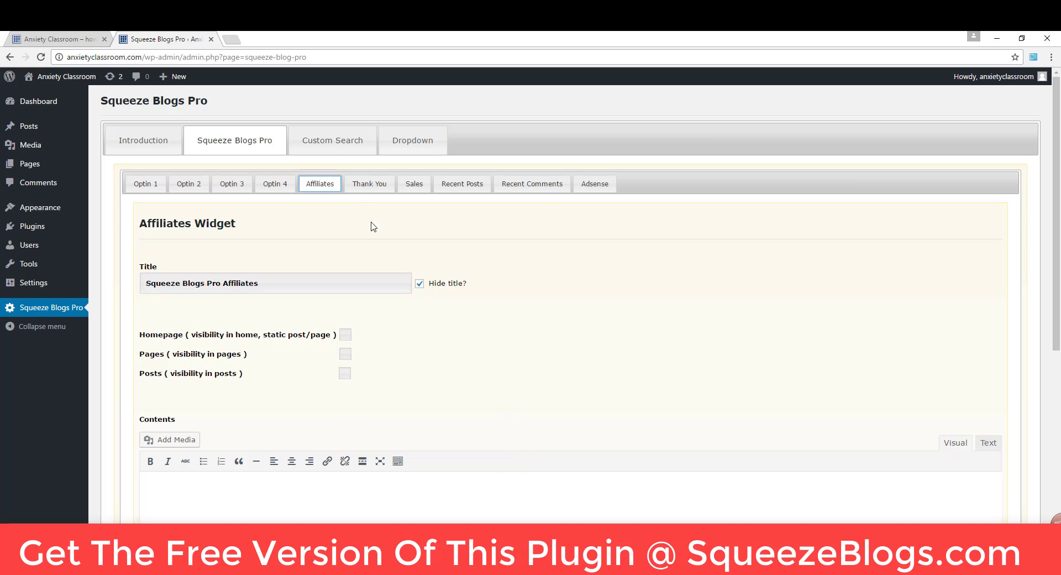
click(365, 184)
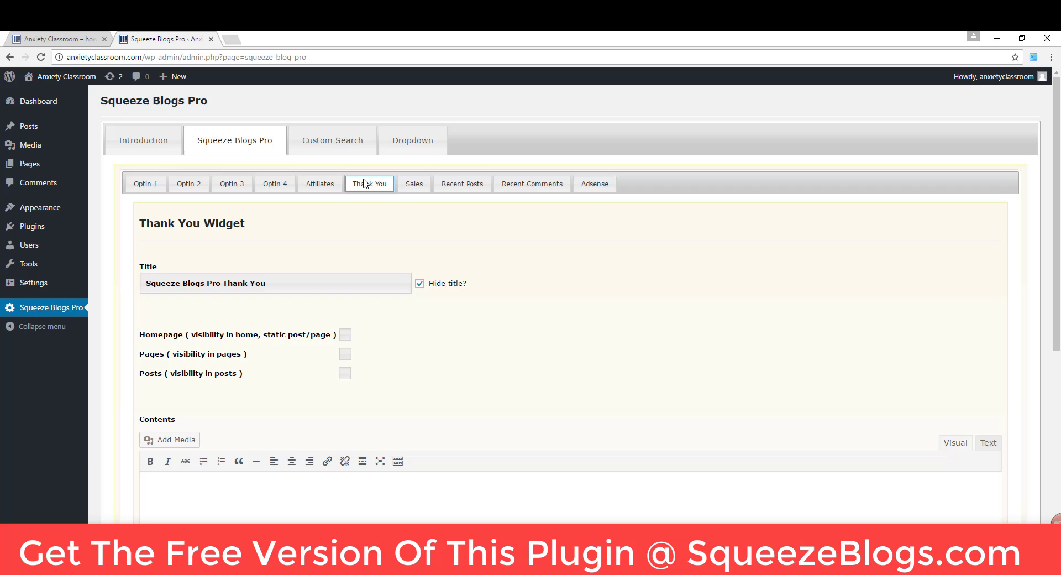
click(407, 188)
click(458, 182)
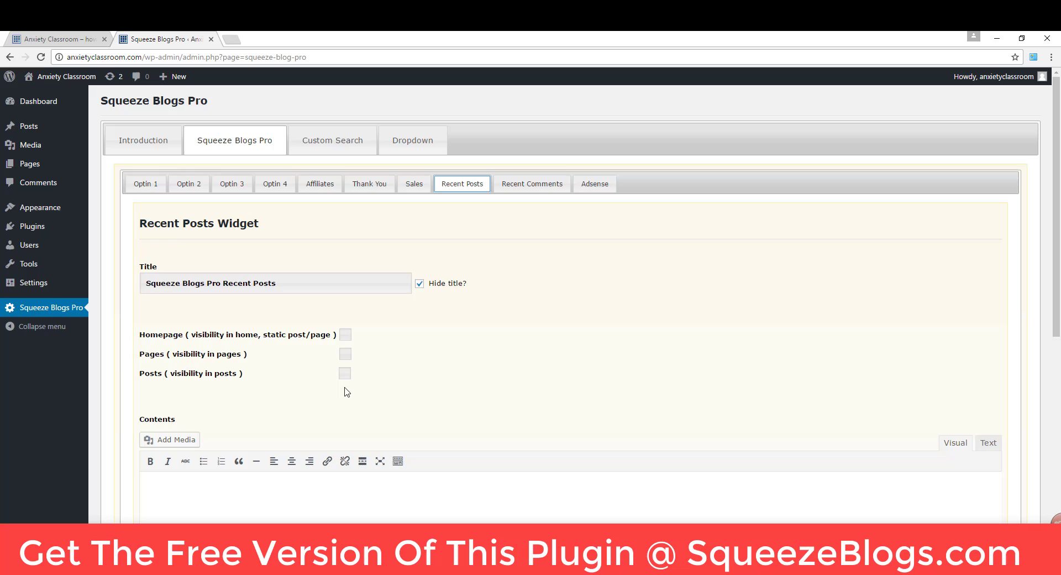
click(532, 190)
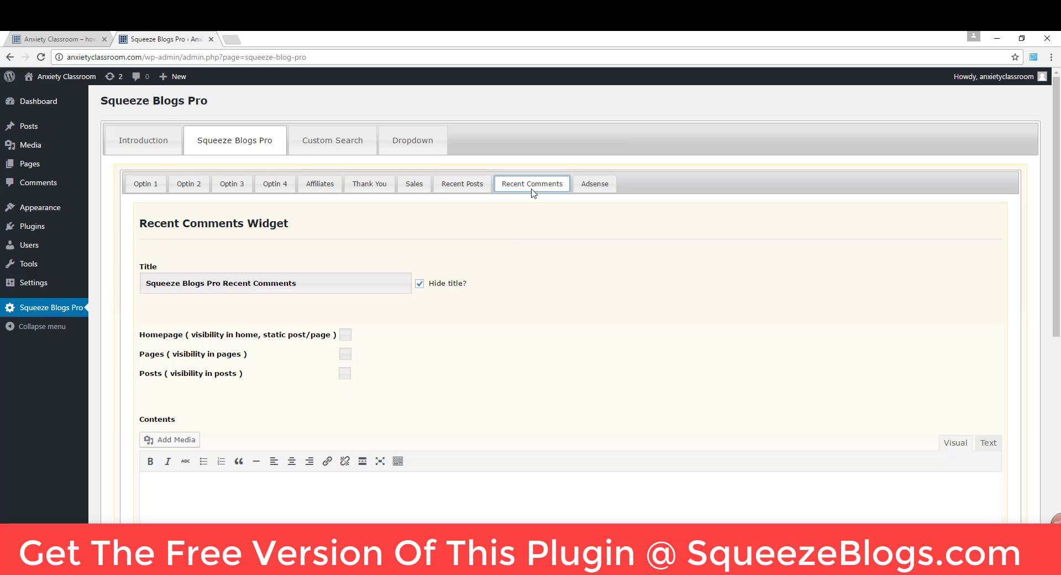
click(595, 188)
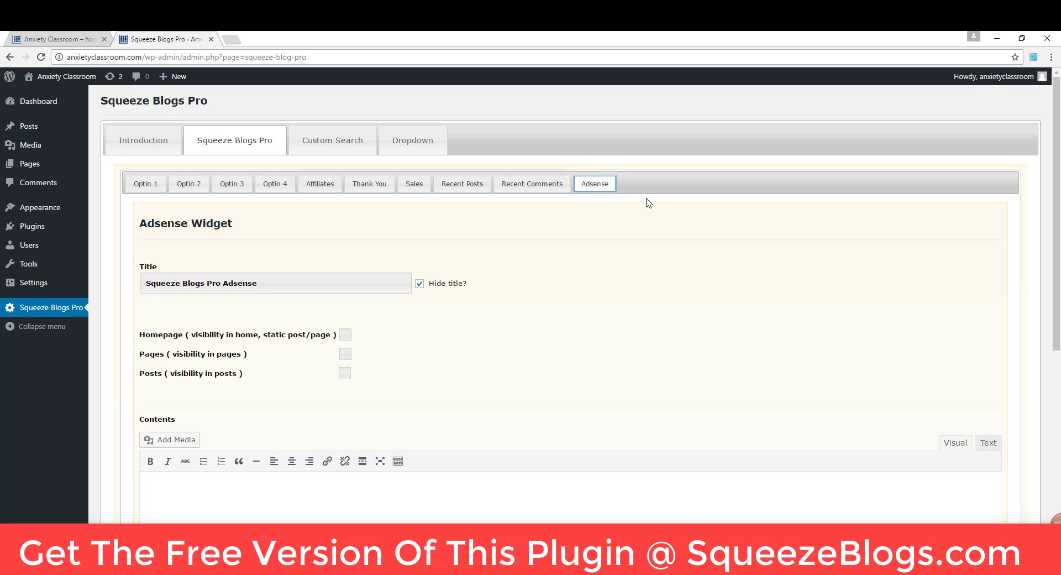
click(32, 38)
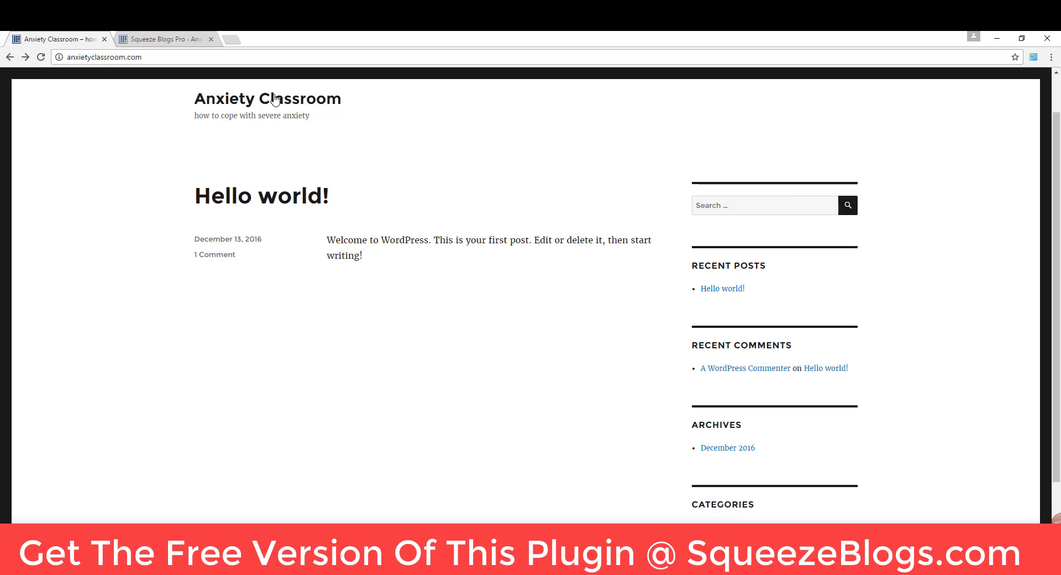
Step: Switch back to the Squeeze Blogs Pro tab showing the Optin 1 Widget form
key(ctrl+Tab)
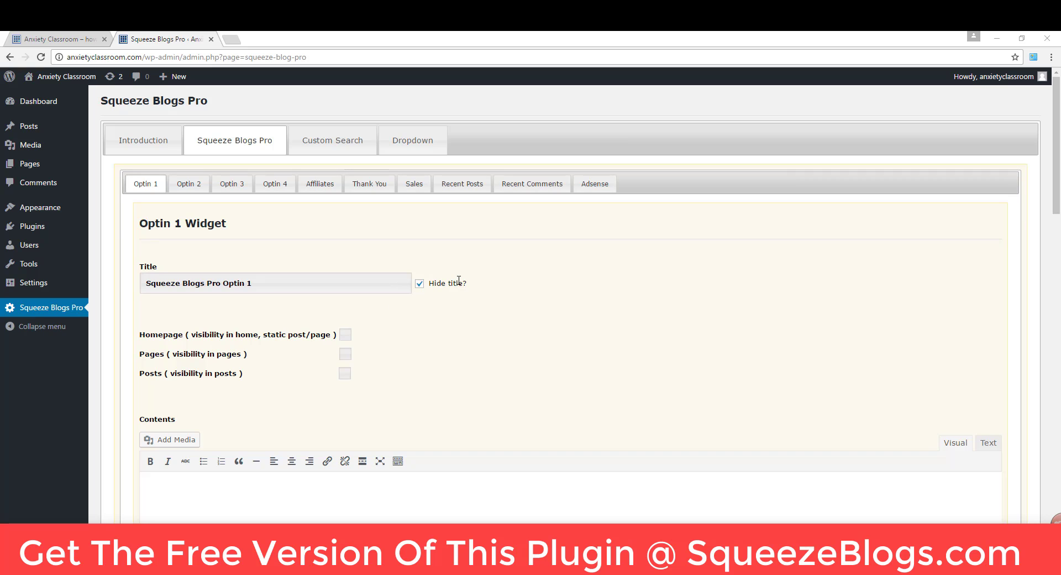
Step: Set Optin 1 visibility to homepage and pages but not posts, and make the contents editor taller
scroll(458, 282, down, 1)
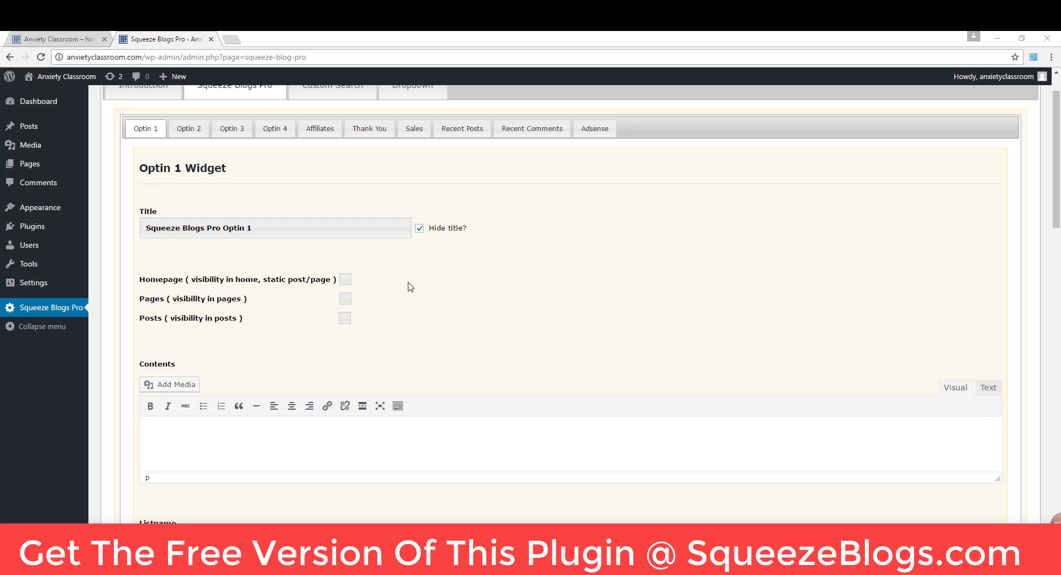
click(346, 281)
click(346, 299)
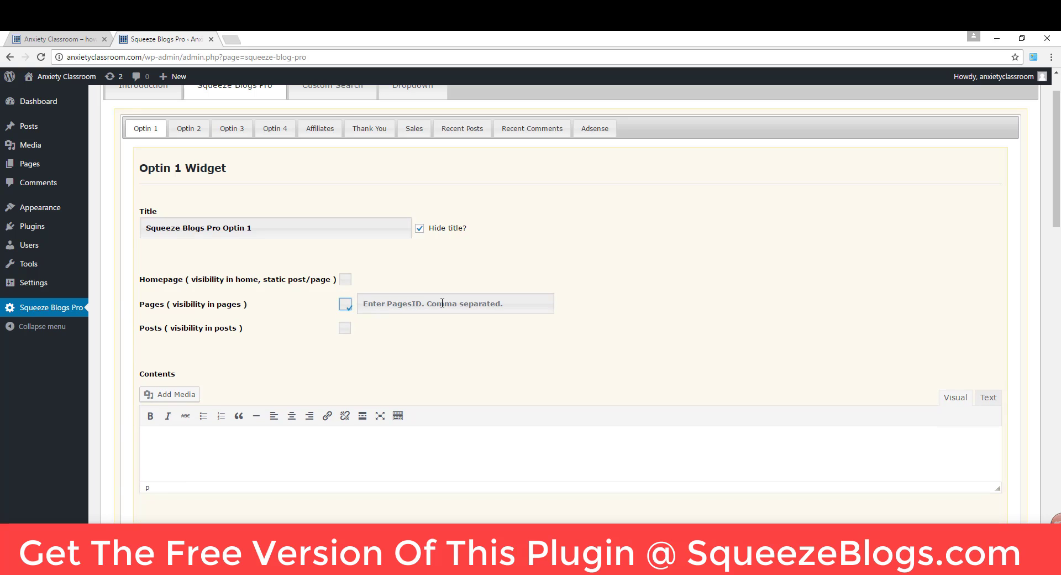
click(345, 329)
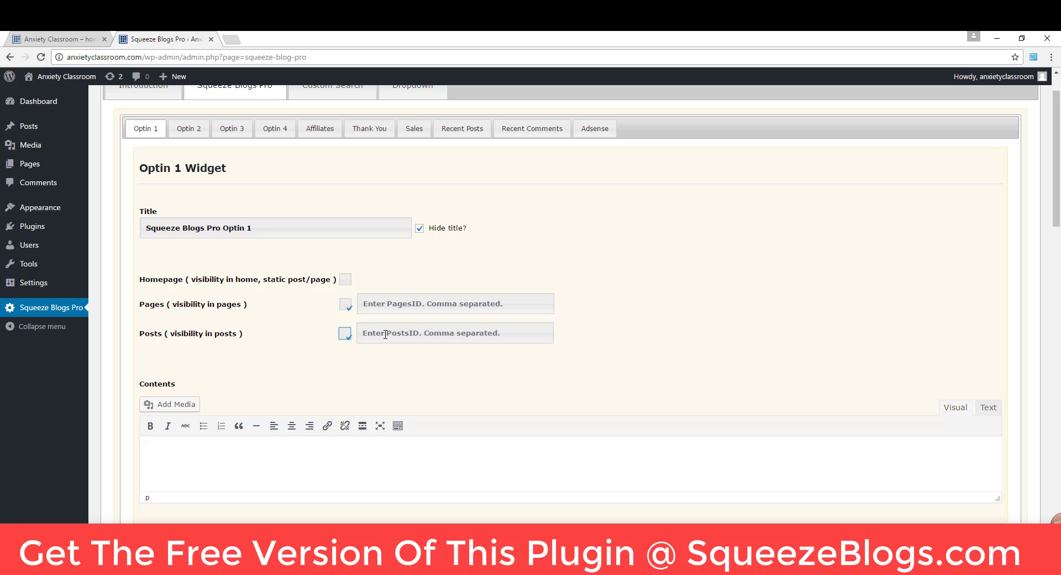
click(345, 334)
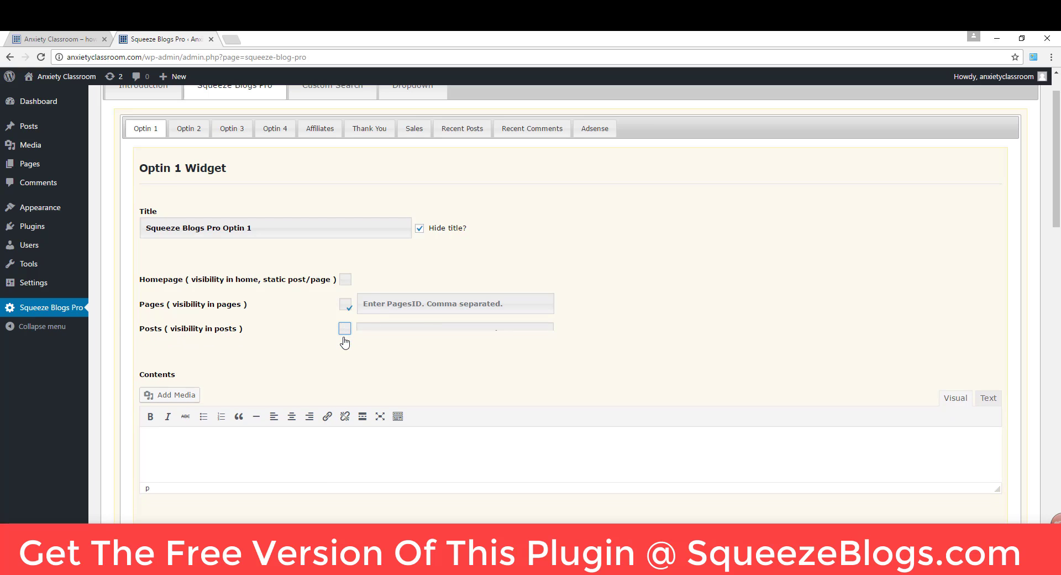
click(344, 279)
click(348, 305)
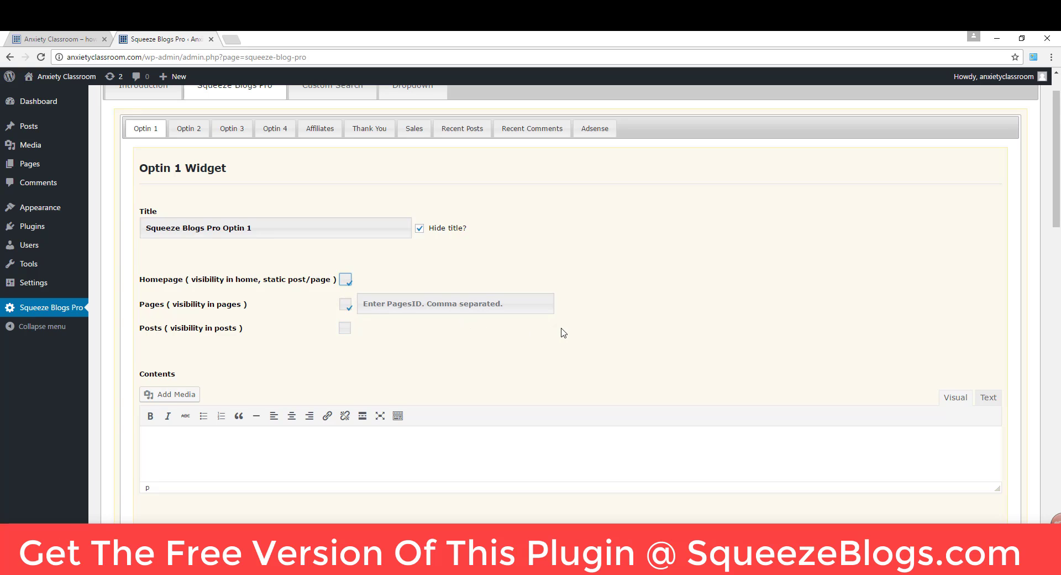
scroll(564, 337, down, 2)
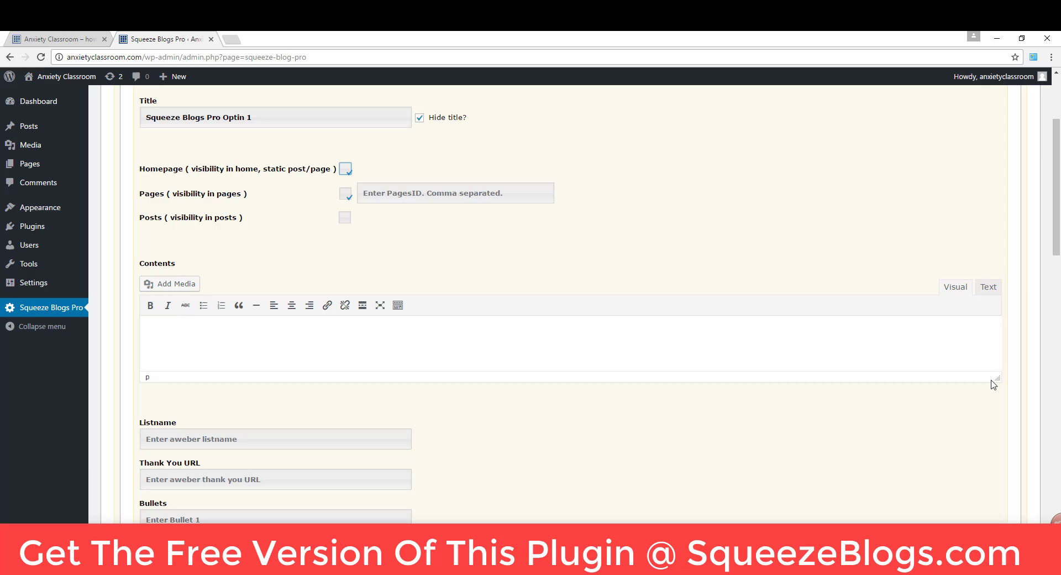
drag(995, 380, 1002, 498)
Step: Type the heading 'Get Your Free Anxiety Ebook' into the Optin 1 contents editor
click(921, 363)
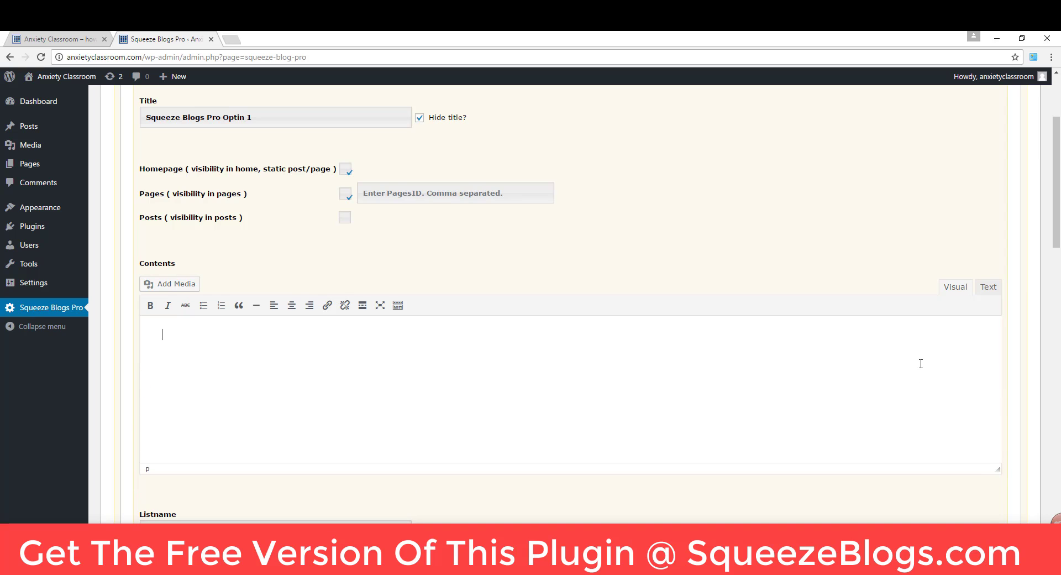
text(Gey Yo)
key(BackSpace)
key(BackSpace)
key(BackSpace)
text(t Y)
text(our Free )
text(Anxiety W)
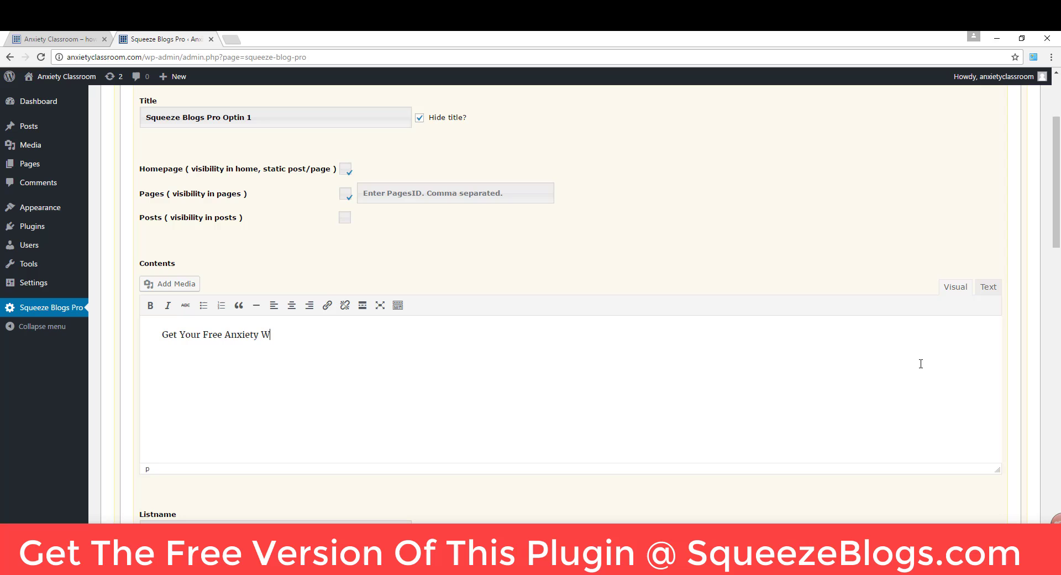
key(BackSpace)
text(Ebook)
Step: Make the heading centred, bold and red, then start a new line below it
click(292, 305)
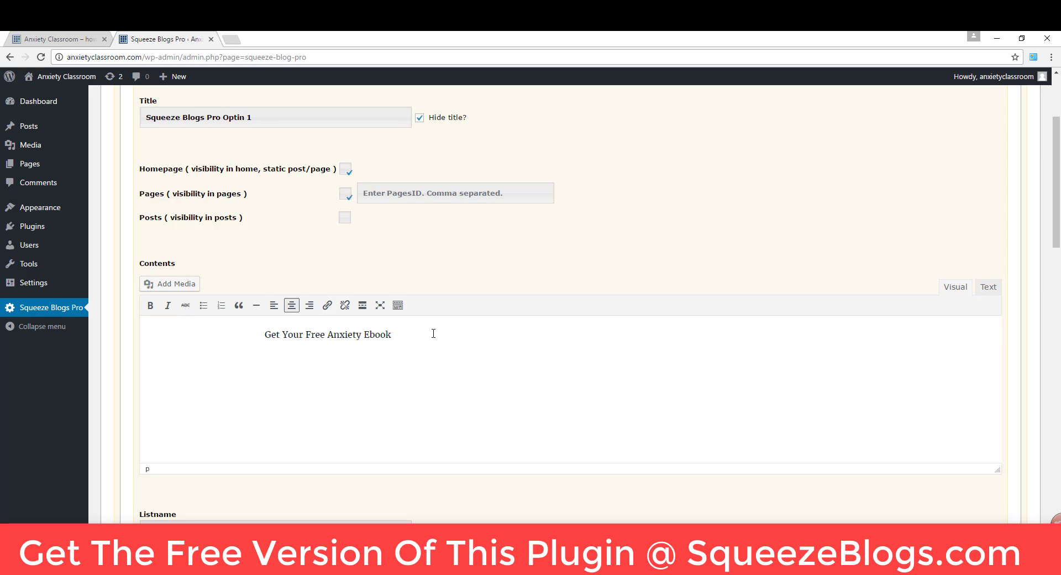
drag(405, 334, 264, 335)
click(150, 305)
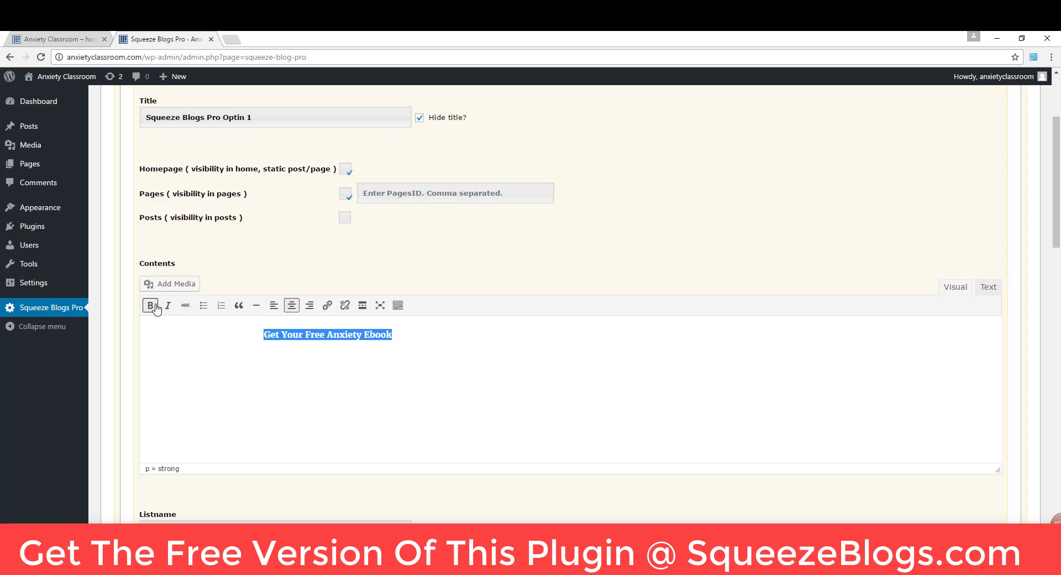
click(398, 305)
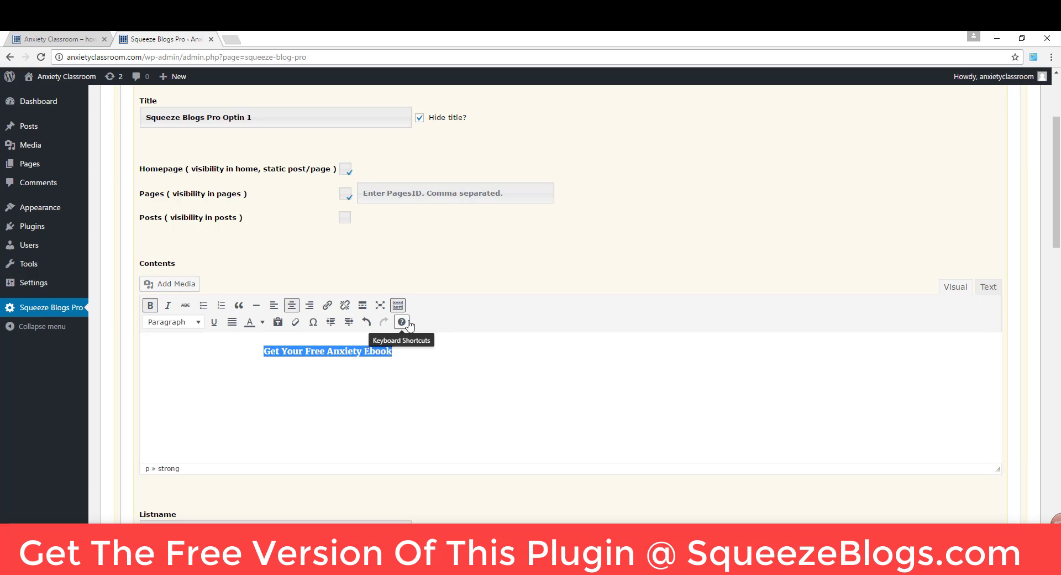
click(263, 322)
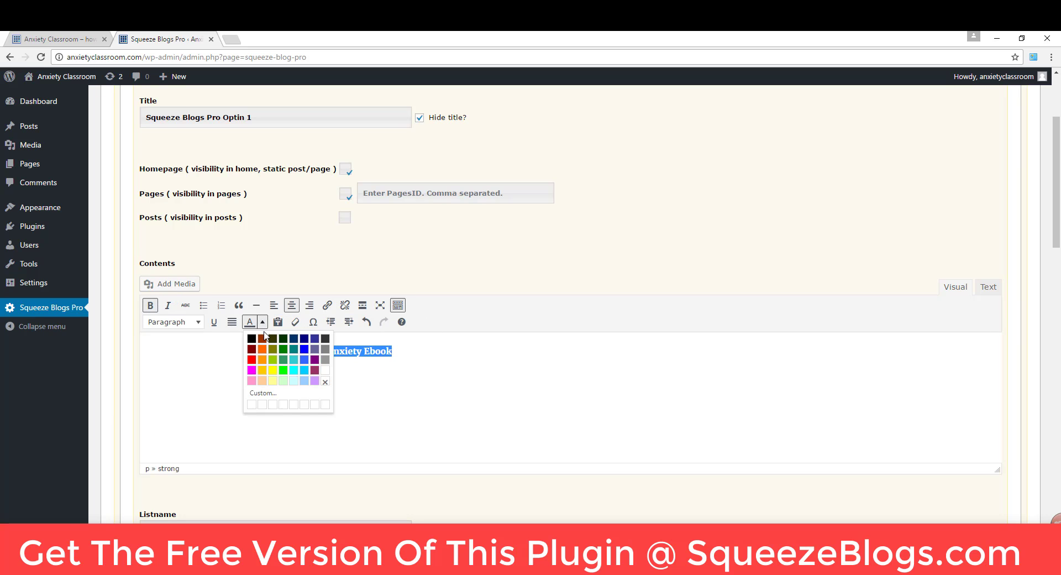
click(251, 359)
click(428, 361)
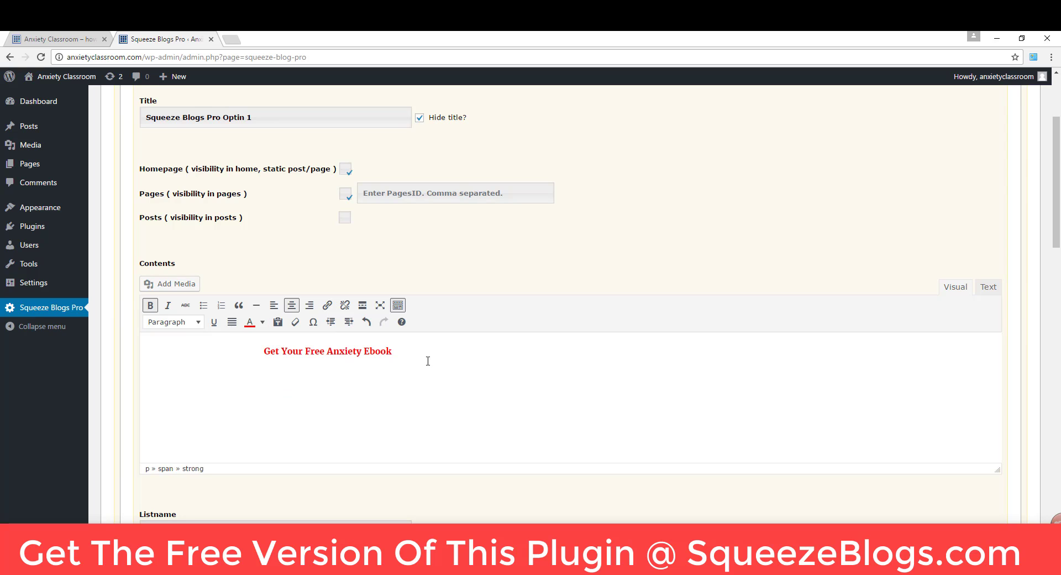
key(Return)
Step: Enter 'anxietylis' as the AWeber list name in the Optin 1 Listname field
scroll(354, 371, down, 3)
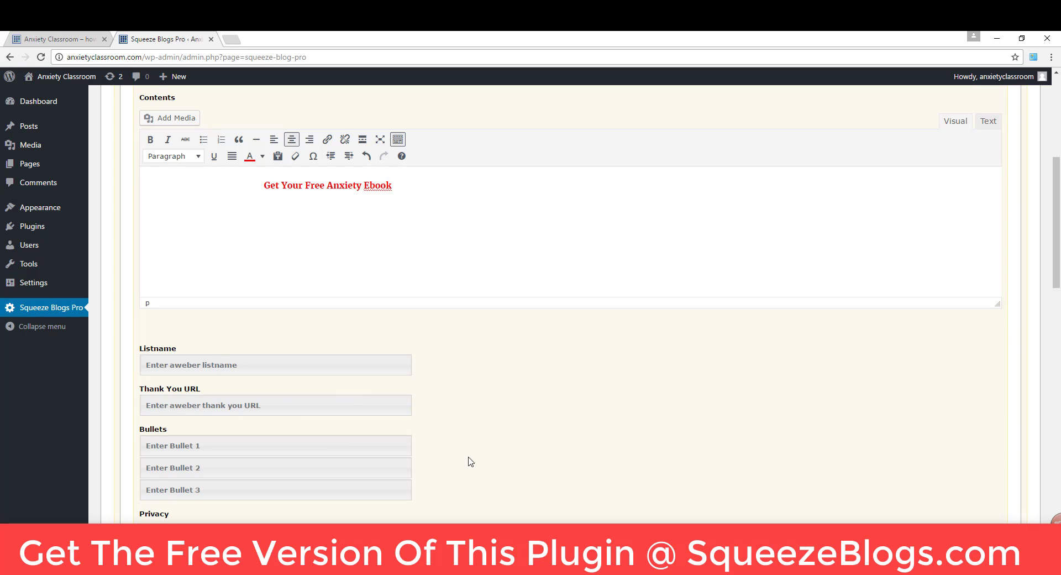
scroll(470, 462, up, 4)
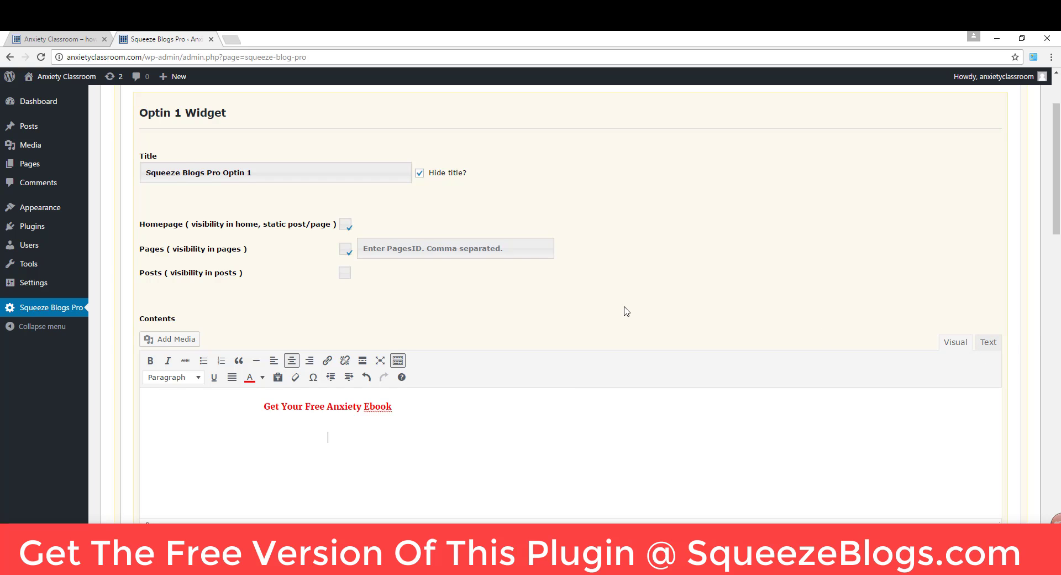
scroll(626, 310, down, 3)
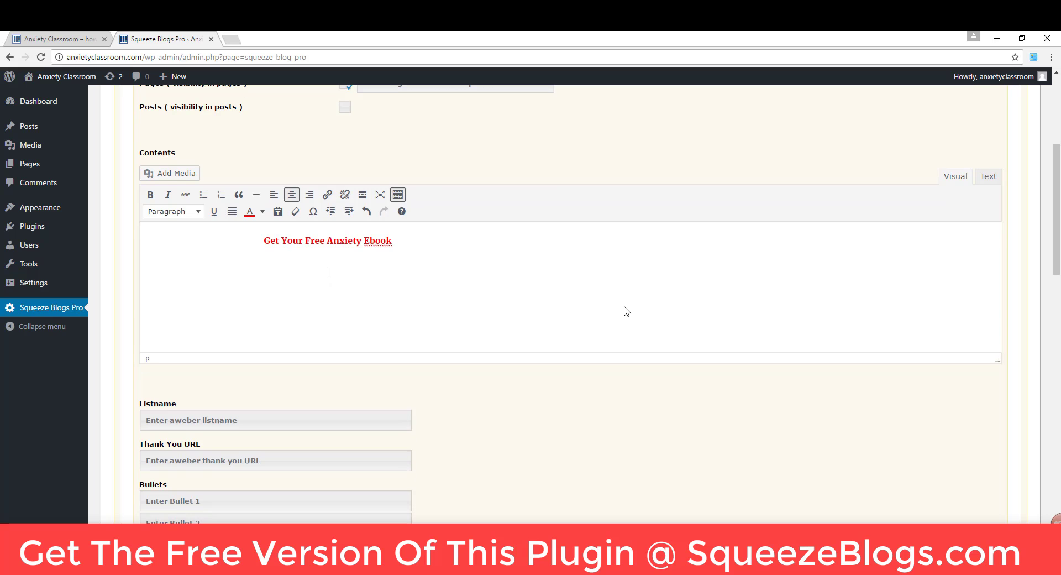
scroll(626, 311, down, 2)
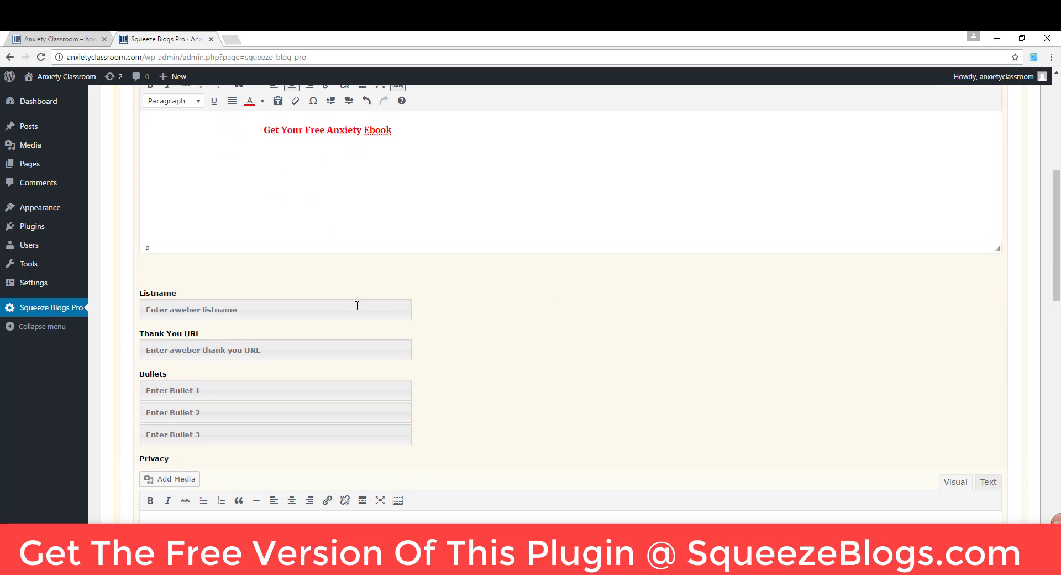
click(358, 305)
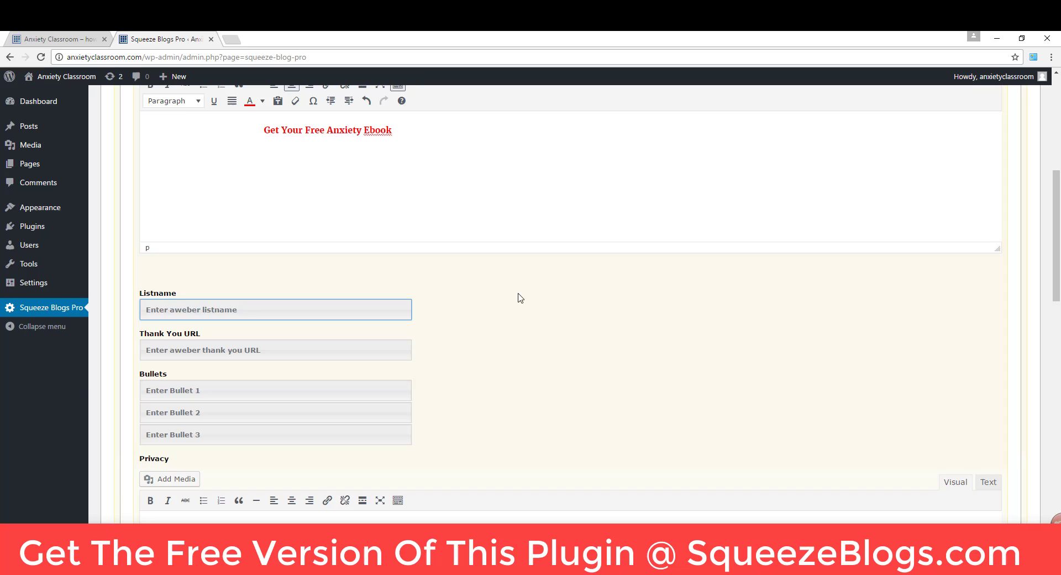
text(an)
text(e)
text(xiety)
text(is)
key(Tab)
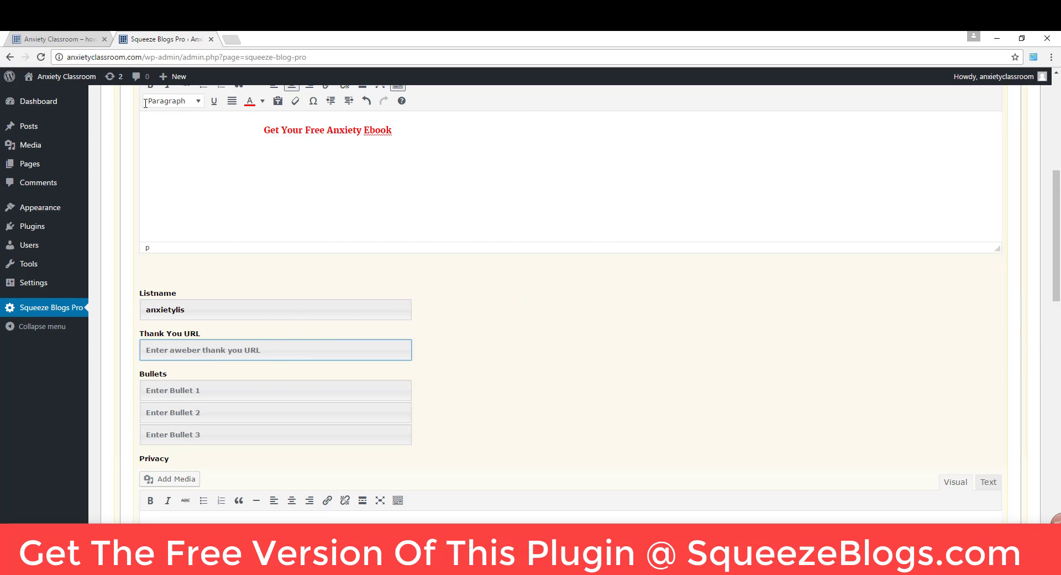
Step: Copy the Hello world! post address and paste it as the Optin 1 Thank You URL
click(57, 35)
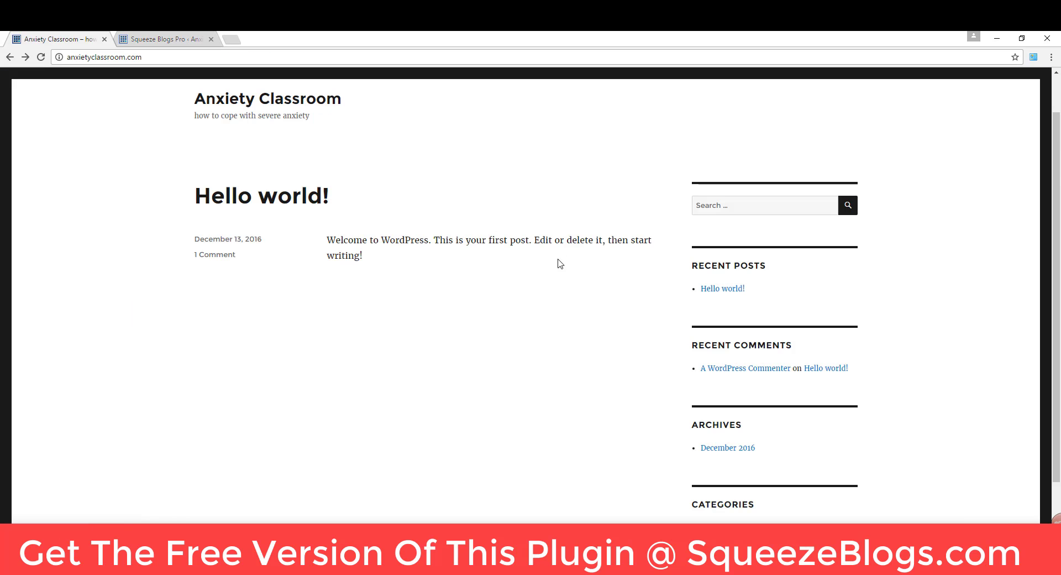
click(290, 198)
click(202, 57)
right_click(202, 57)
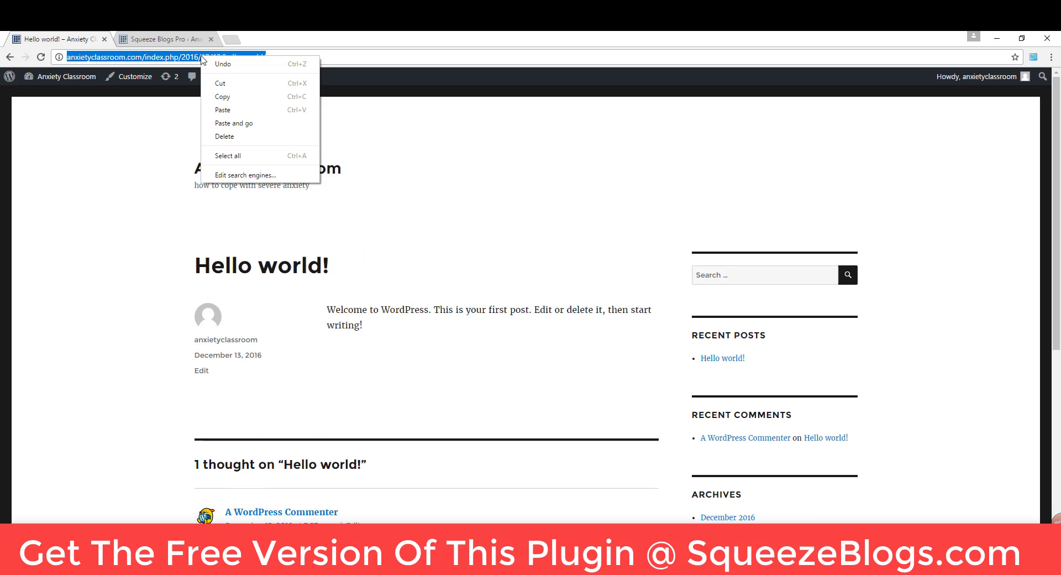
click(242, 100)
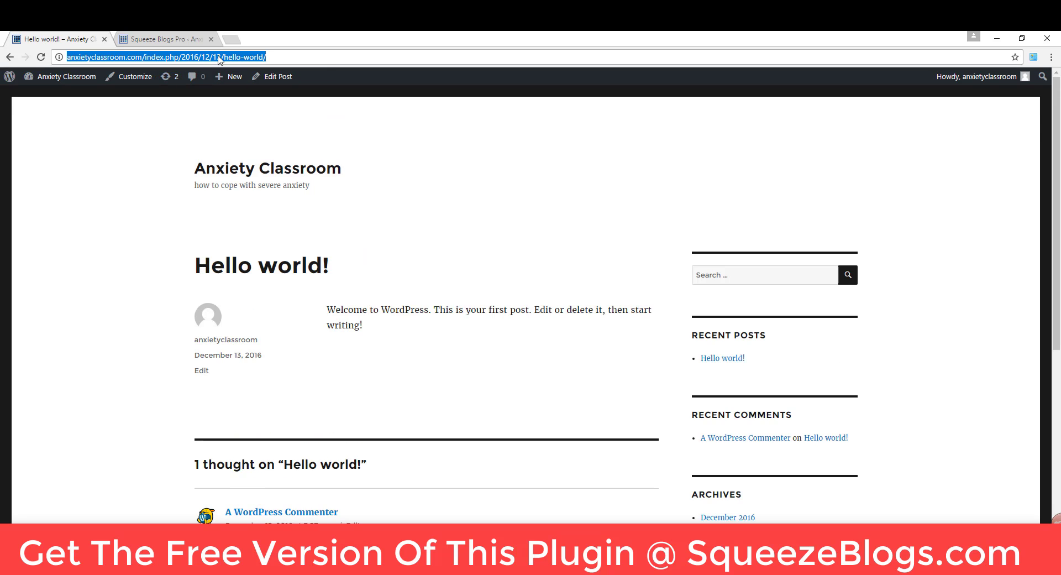
click(178, 34)
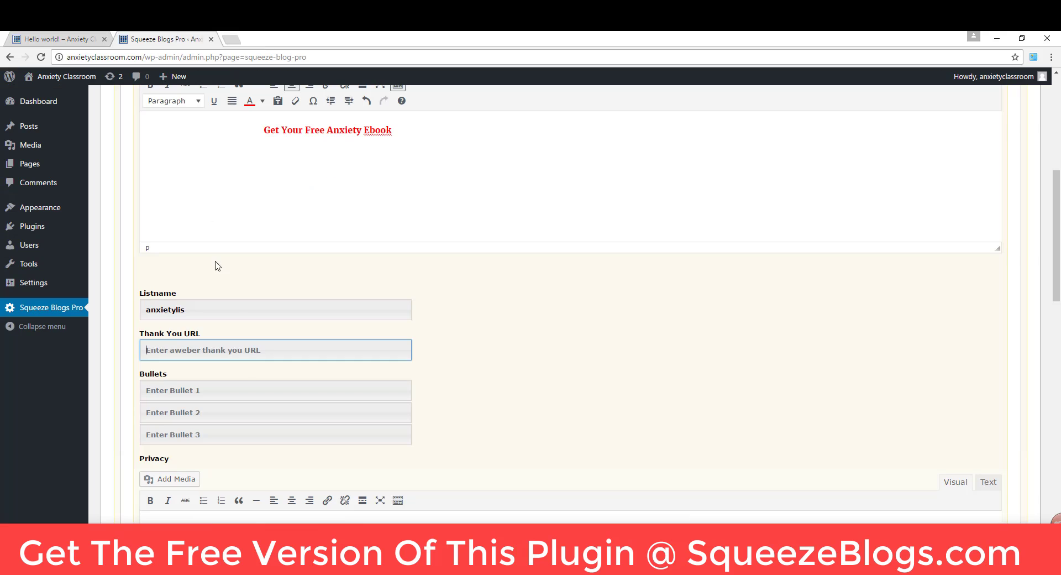
right_click(250, 352)
click(293, 419)
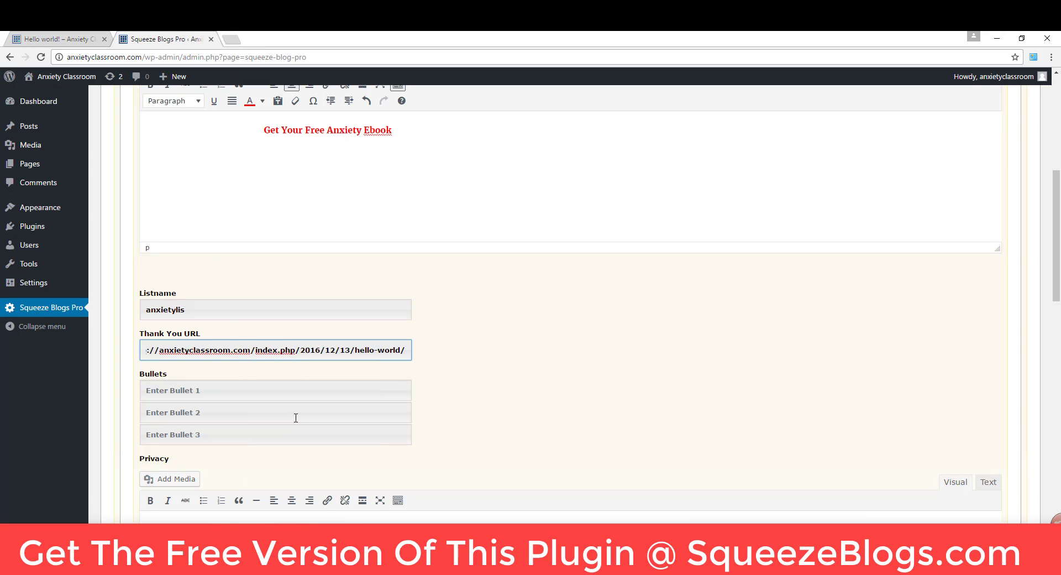
Step: Fill the bullets with 'kill anxiety fast', 'mellow out' and 'plus stop unwanted thoughts'
click(250, 392)
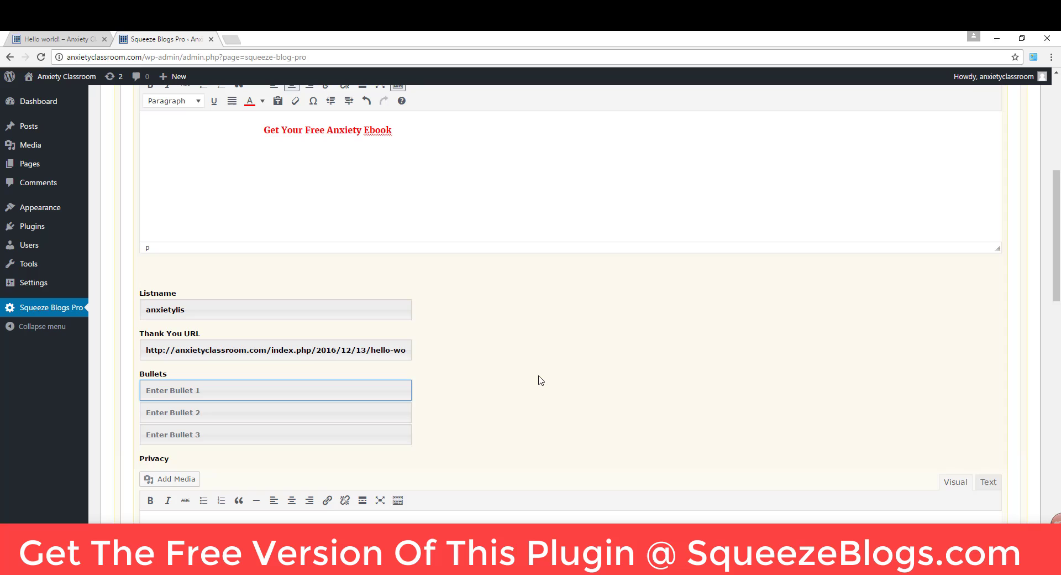
text(kill an)
text(xiety fast)
key(Tab)
text(mell)
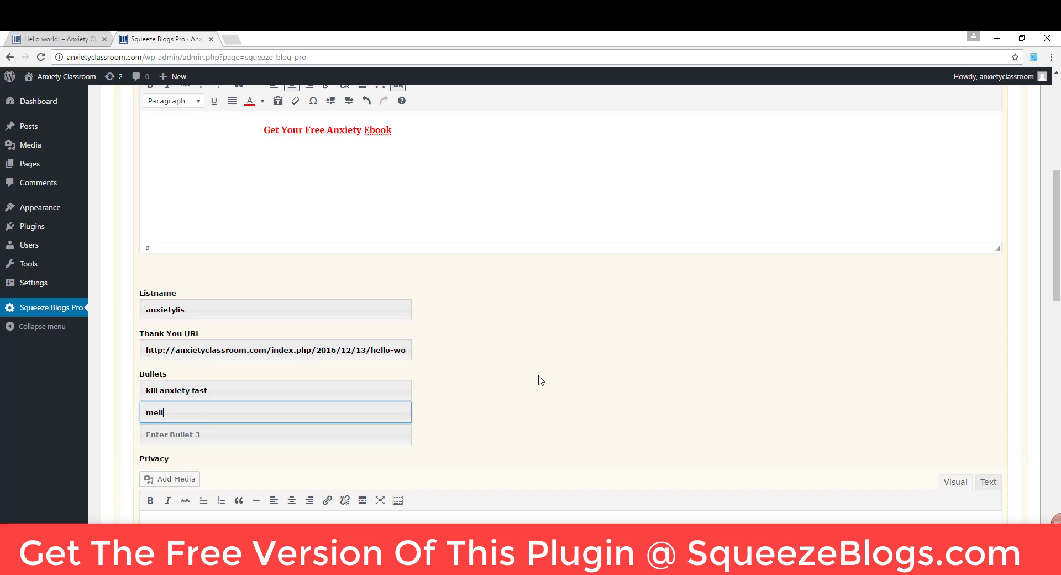
text(ow out)
key(Tab)
text(pl)
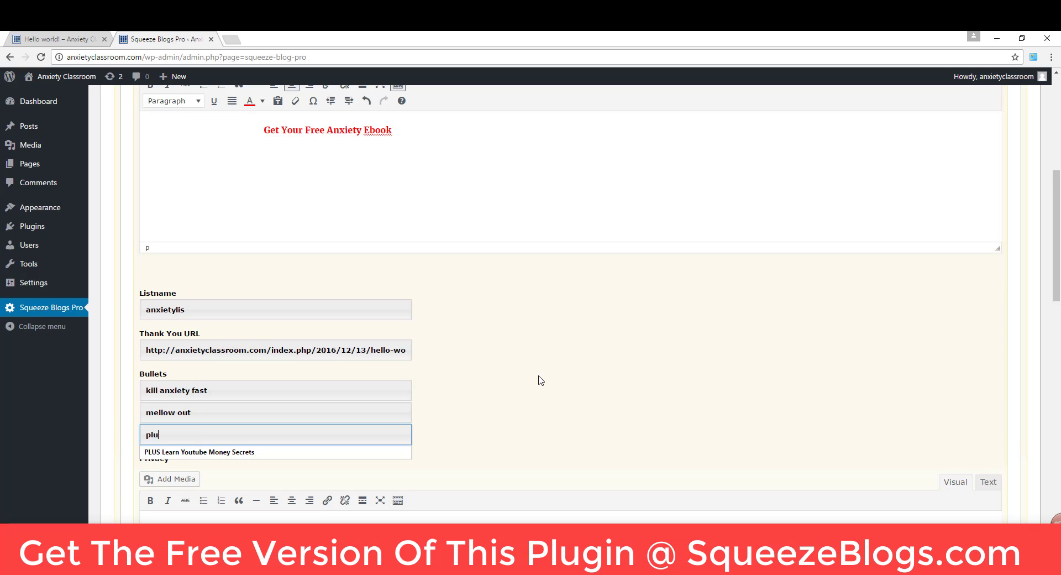
text(us stop unwa)
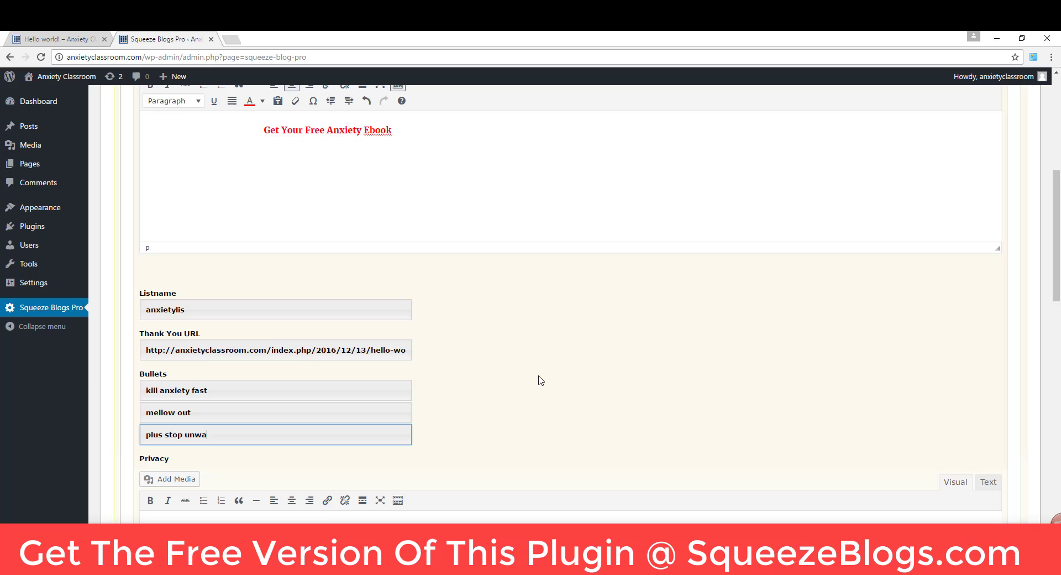
text(nted thoughts)
scroll(541, 380, down, 1)
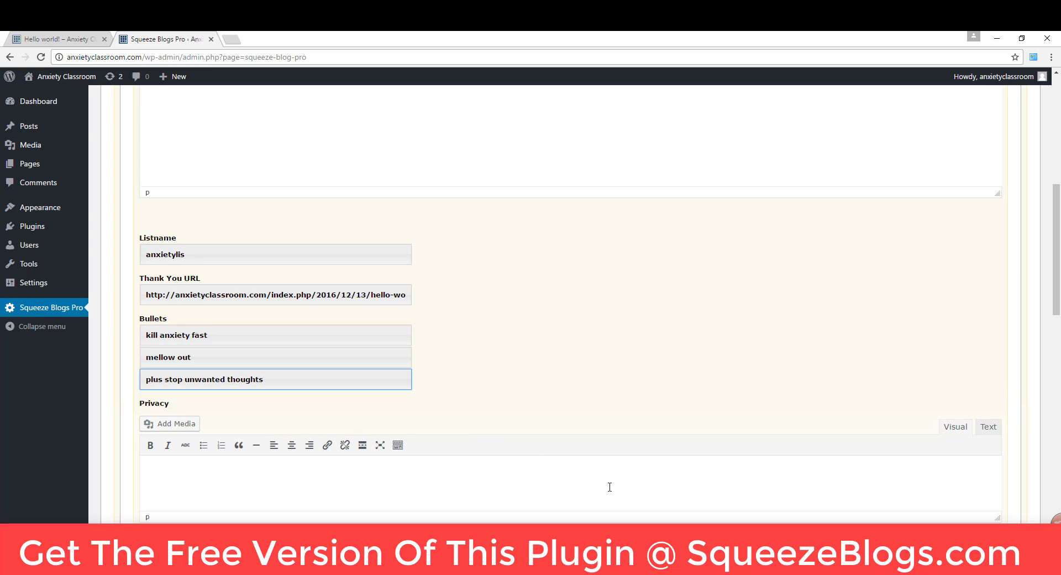
Step: Switch the Privacy editor to Text mode and leave the theme on Theme 3 - Green
click(988, 426)
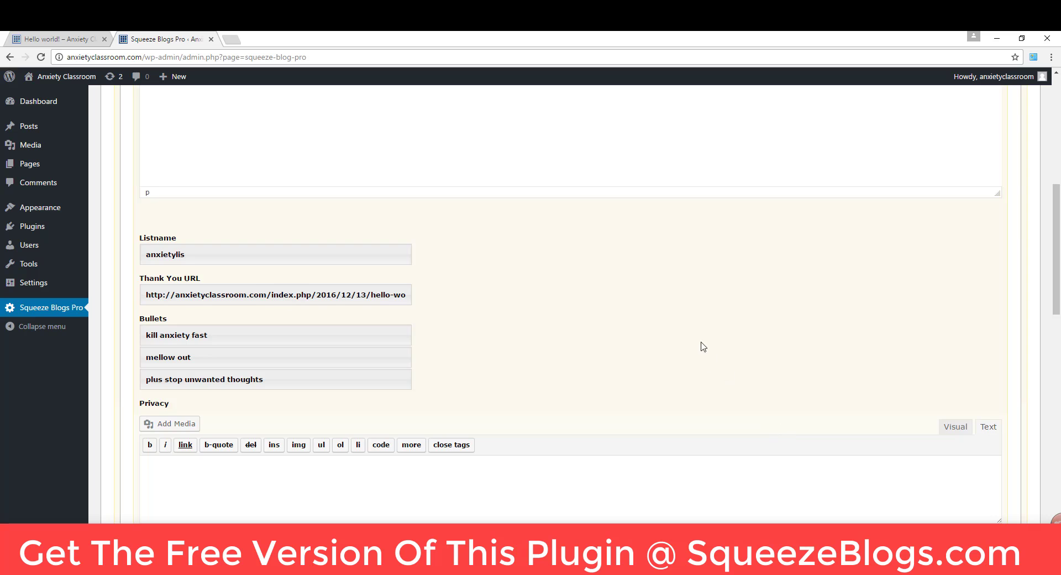
scroll(697, 325, down, 3)
scroll(696, 325, down, 1)
scroll(696, 325, down, 2)
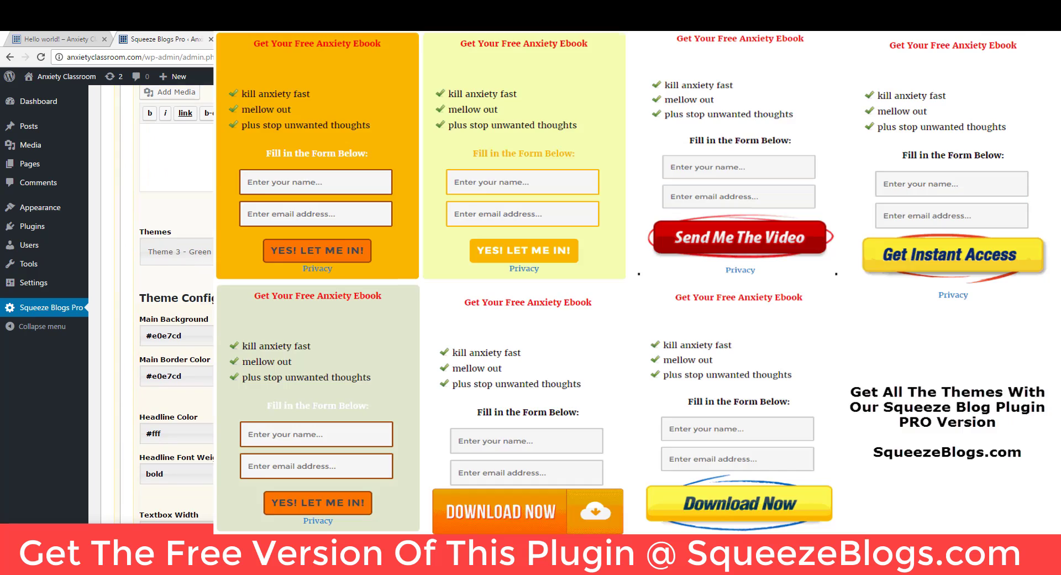
click(254, 244)
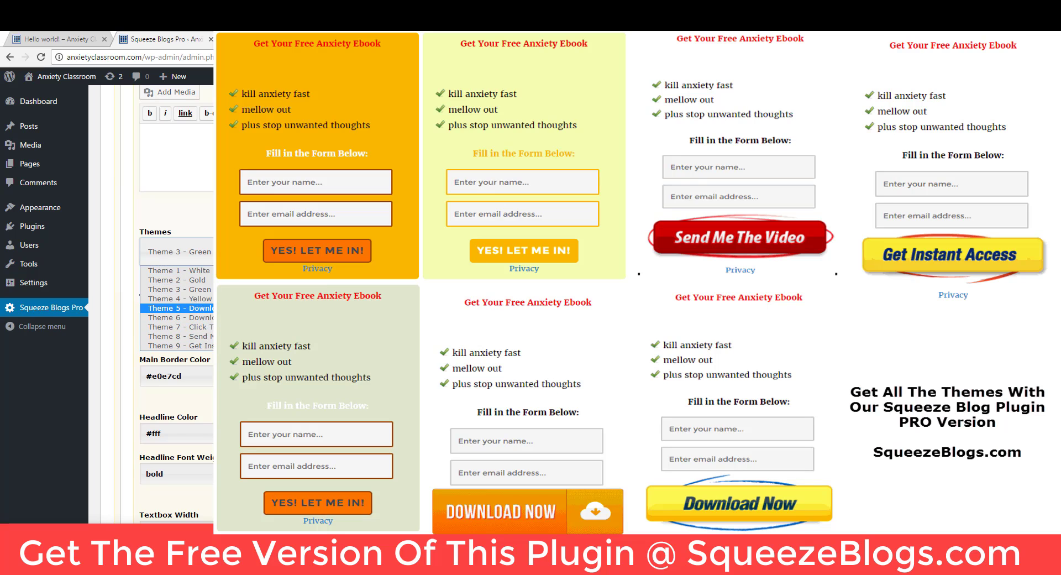
key(Escape)
Step: Inspect the Theme 3 - Green background colour, textbox and button settings fields
scroll(277, 304, down, 2)
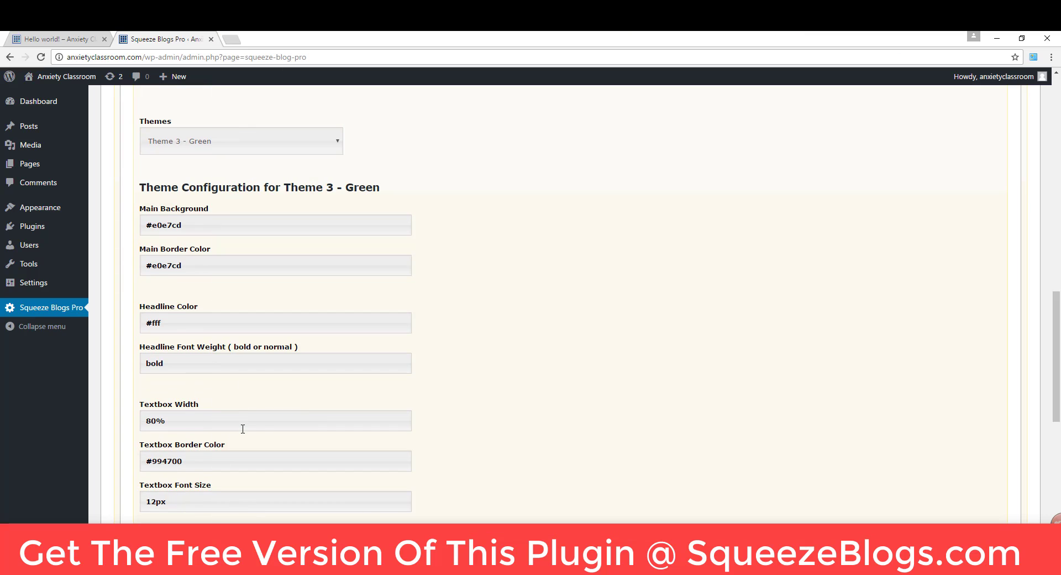
scroll(327, 425, down, 1)
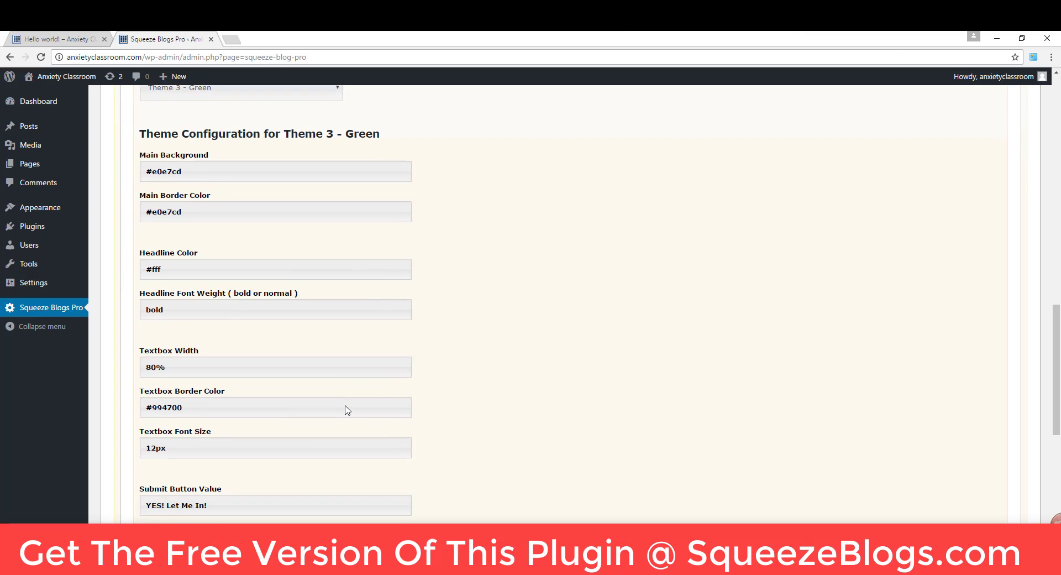
click(180, 176)
scroll(424, 430, down, 2)
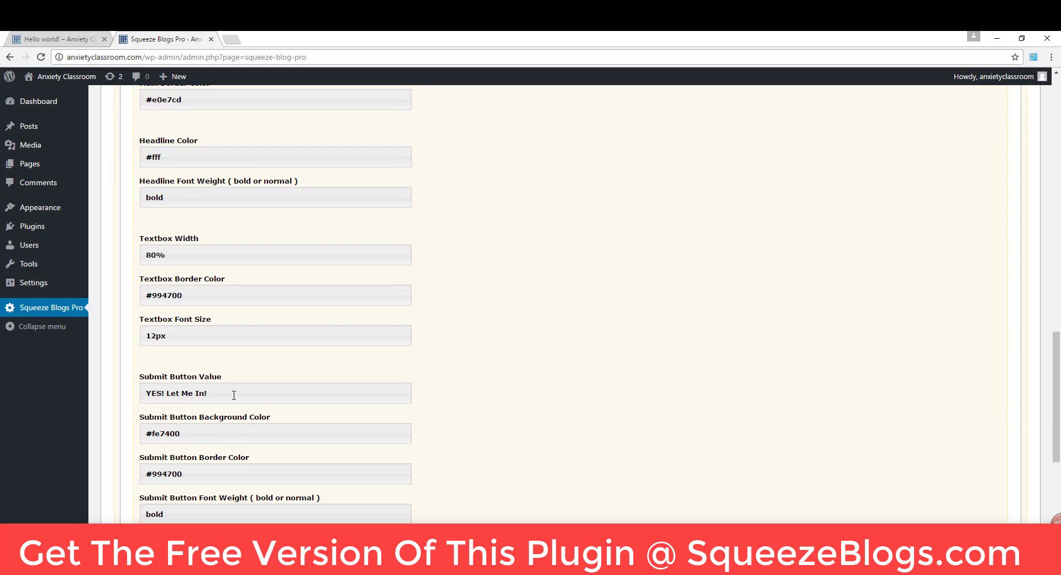
drag(235, 395, 143, 393)
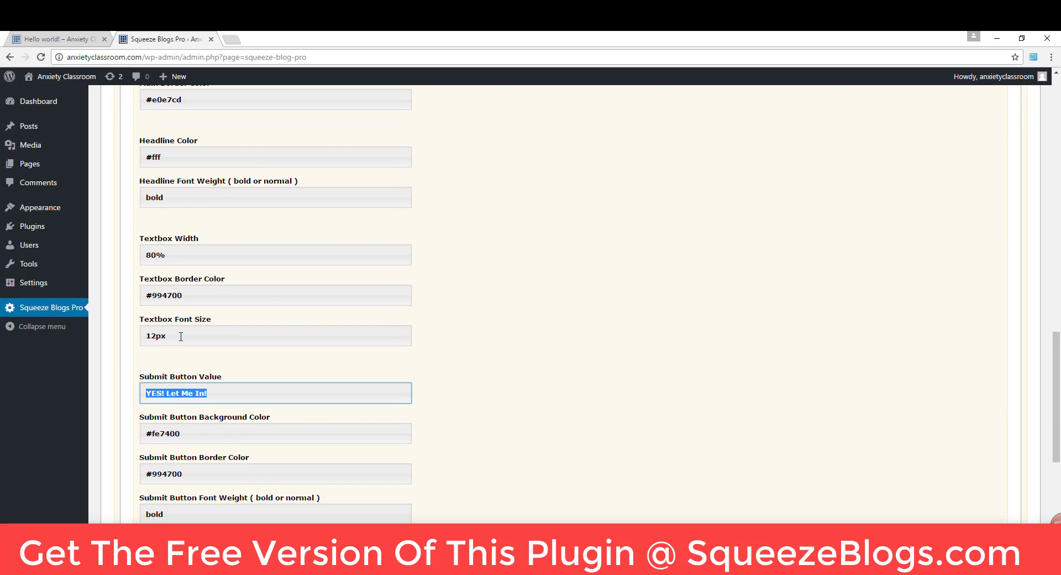
drag(180, 335, 145, 336)
scroll(473, 437, down, 2)
scroll(473, 437, up, 1)
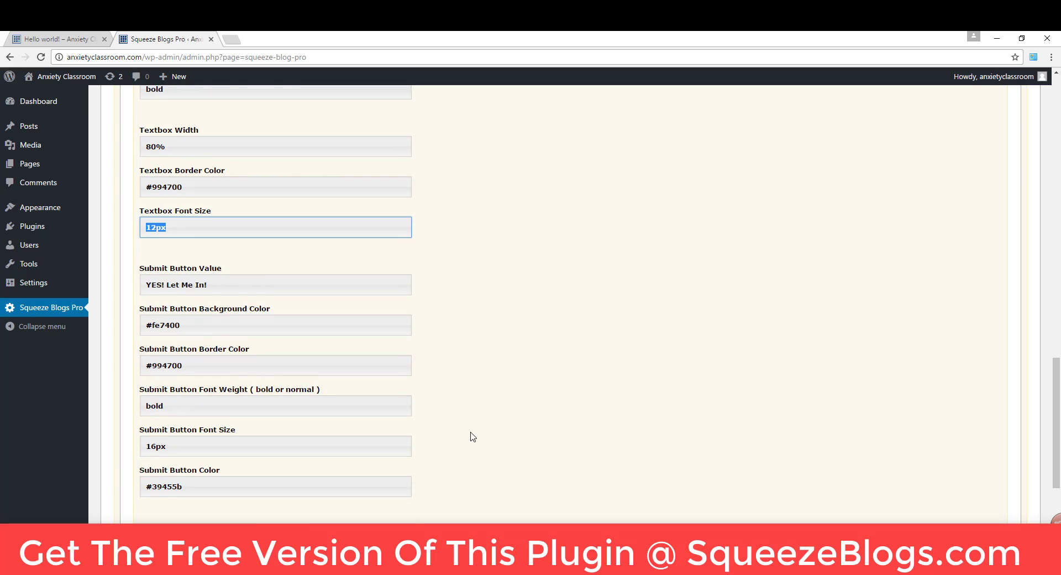
scroll(470, 435, up, 4)
scroll(469, 435, up, 3)
Step: Choose Theme 1 - White for the opt-in and submit it with Update Optin 1
click(165, 307)
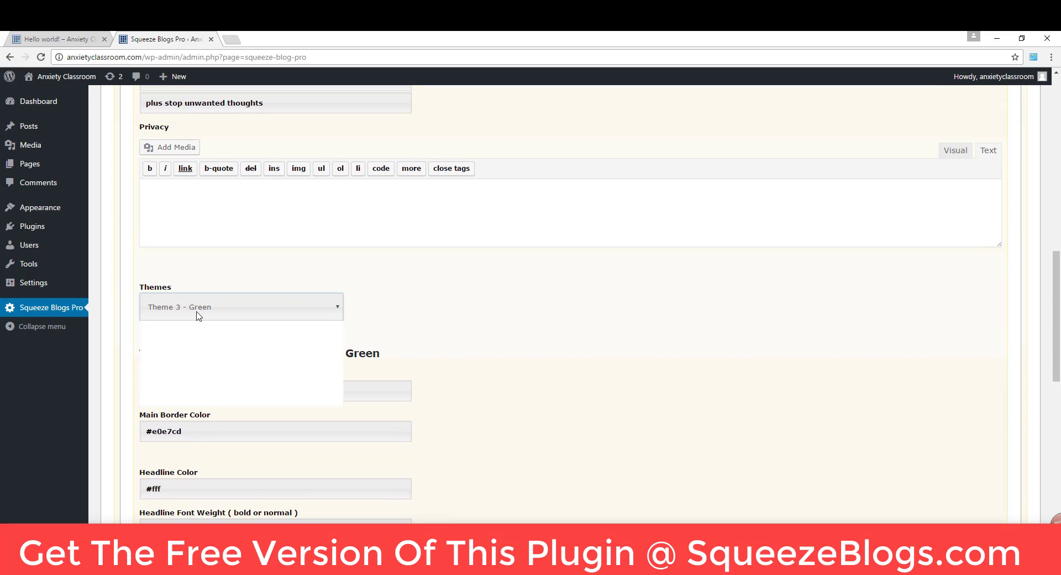
click(205, 326)
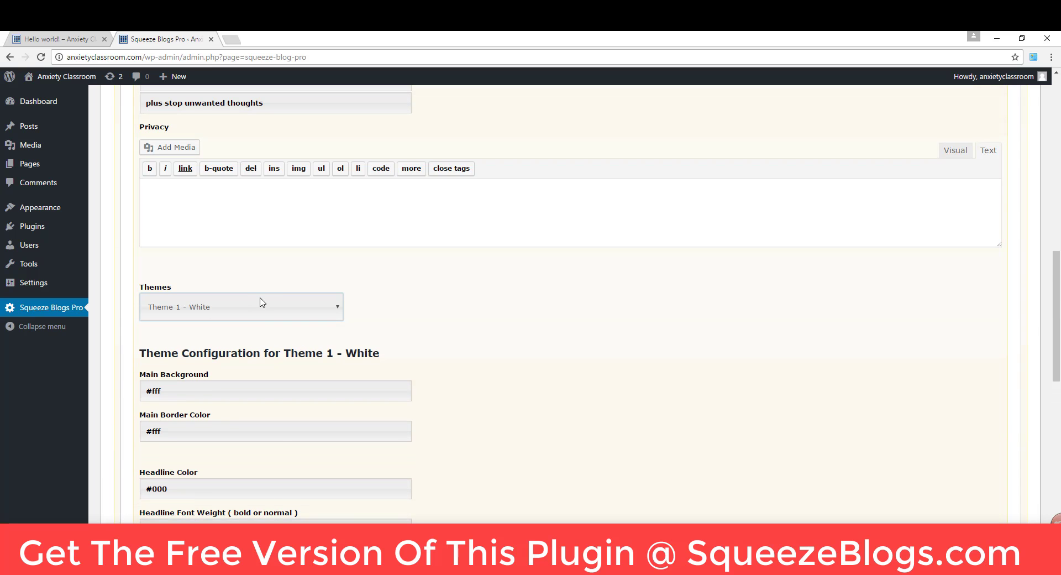
scroll(299, 520, down, 6)
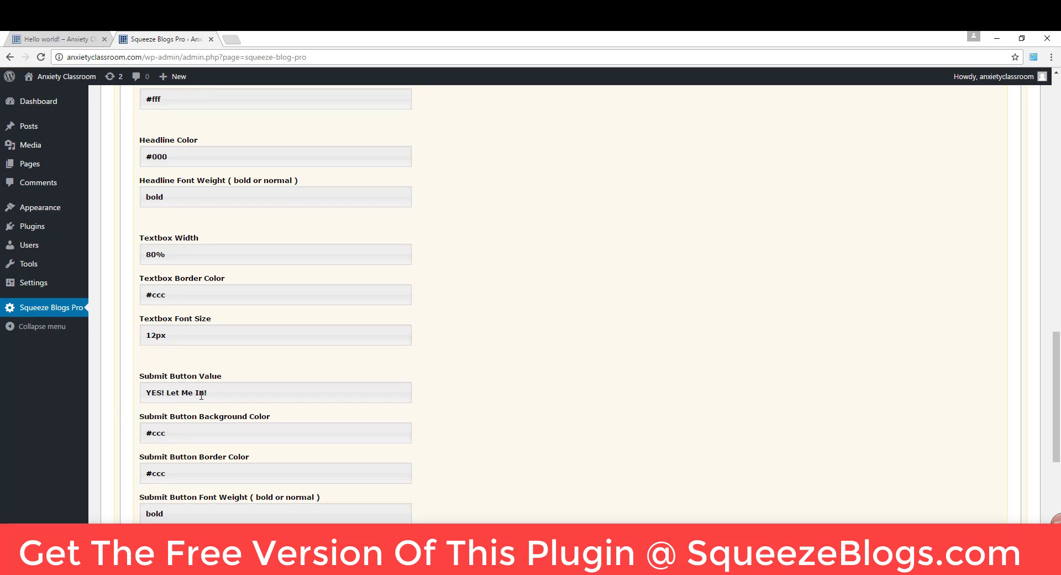
scroll(199, 395, down, 3)
click(199, 494)
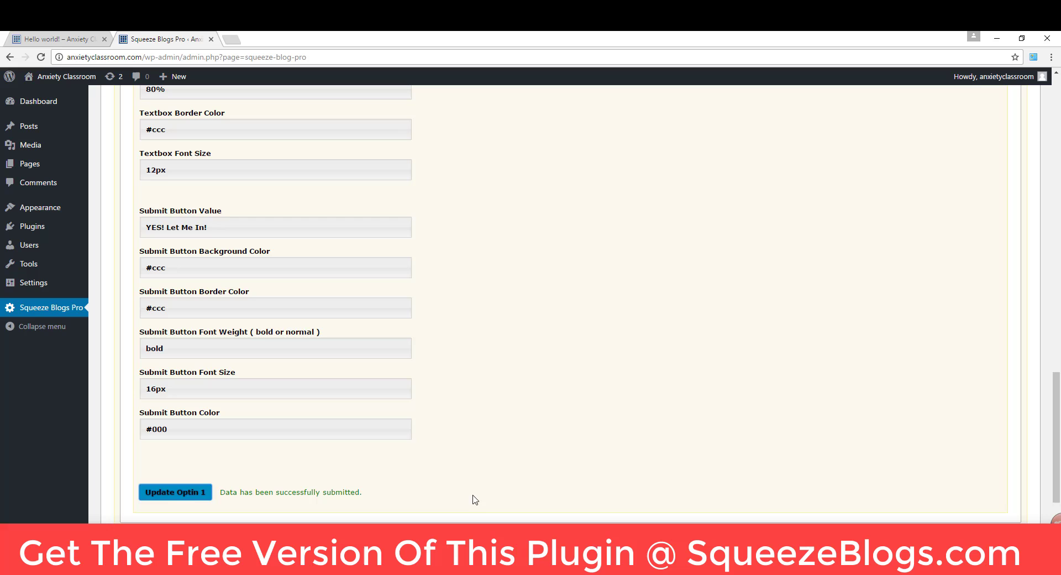
click(86, 37)
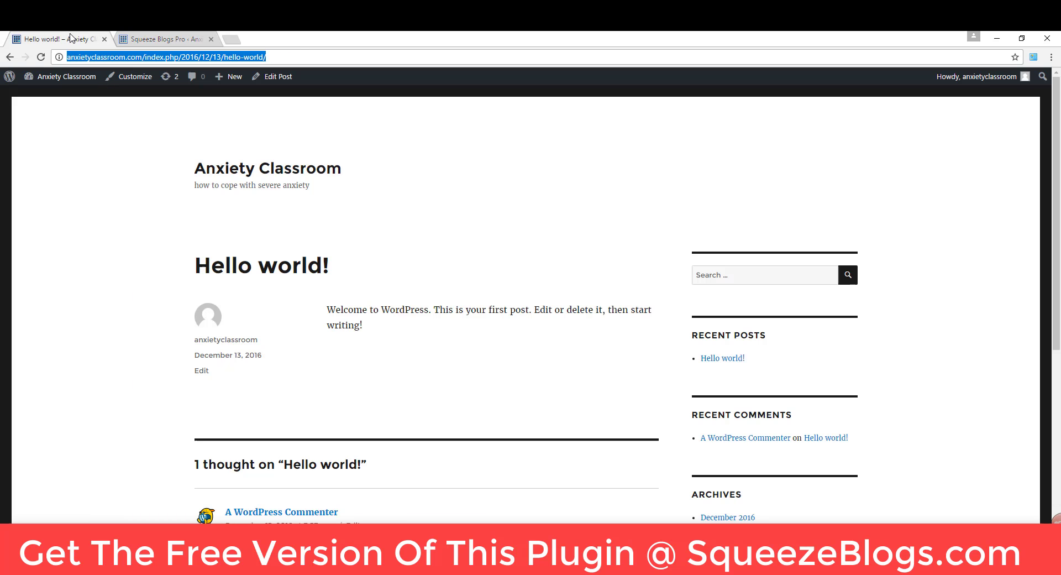
click(210, 174)
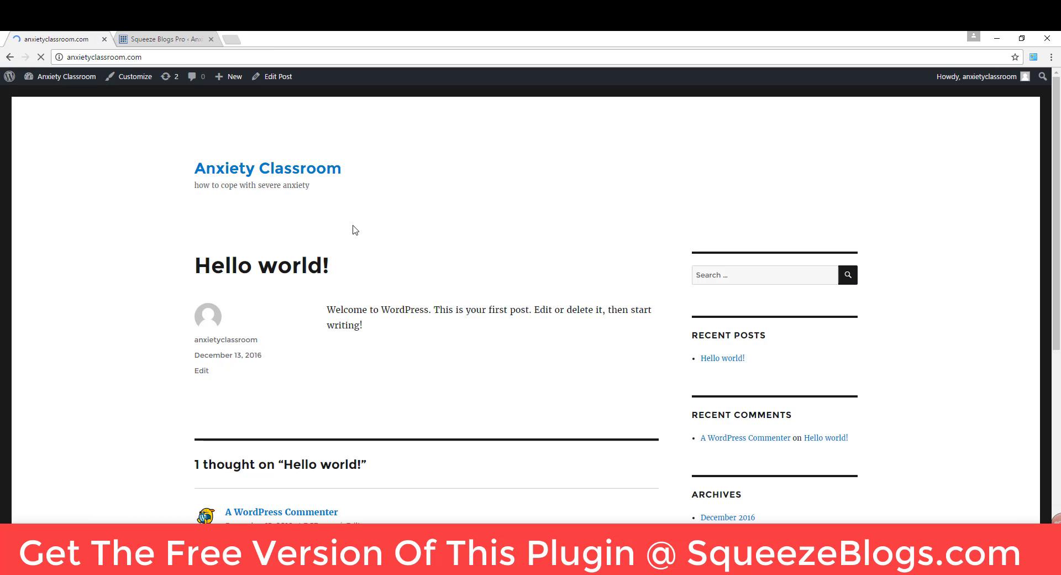
scroll(829, 319, down, 5)
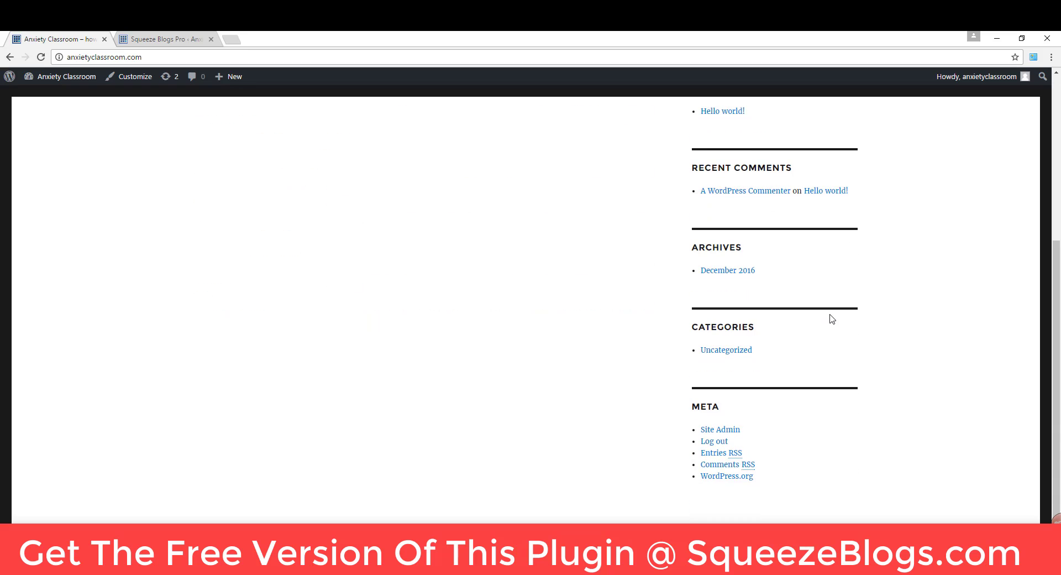
scroll(832, 319, up, 5)
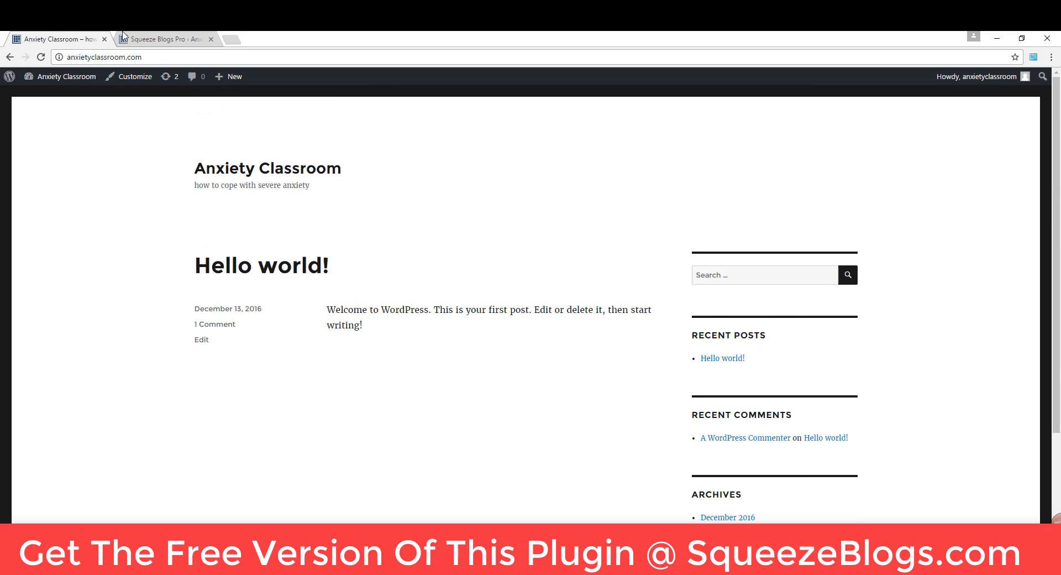
click(140, 38)
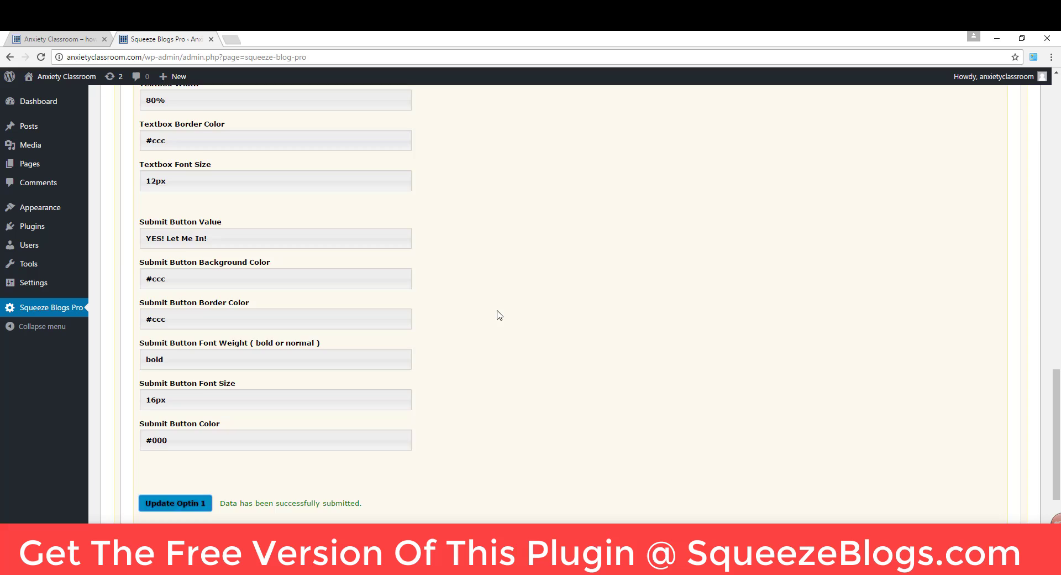
scroll(495, 312, up, 3)
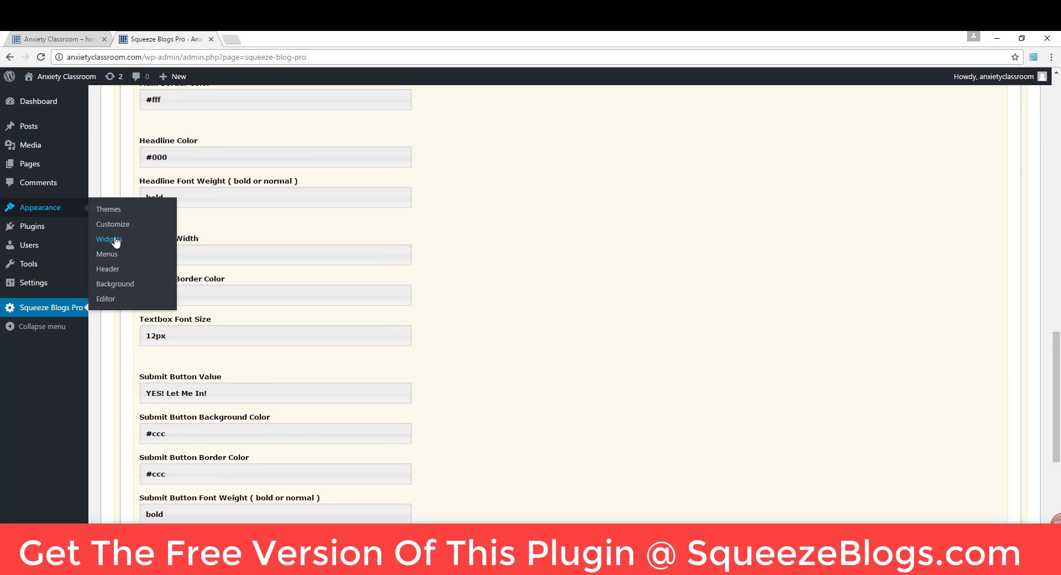
Step: Add Squeeze Blogs Pro to the top of the Sidebar and remove Search and Recent Posts
click(108, 239)
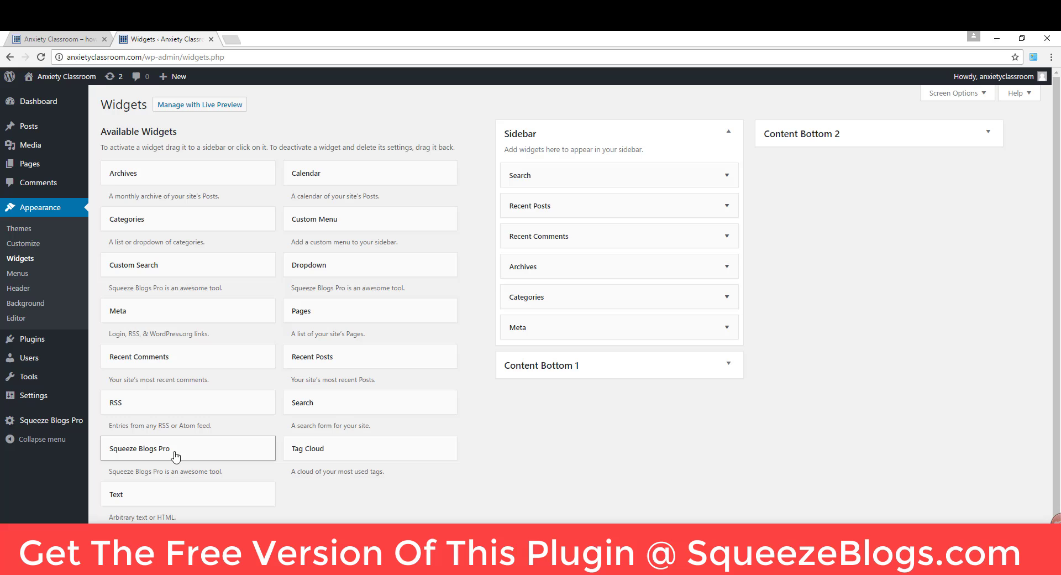
drag(150, 445, 540, 164)
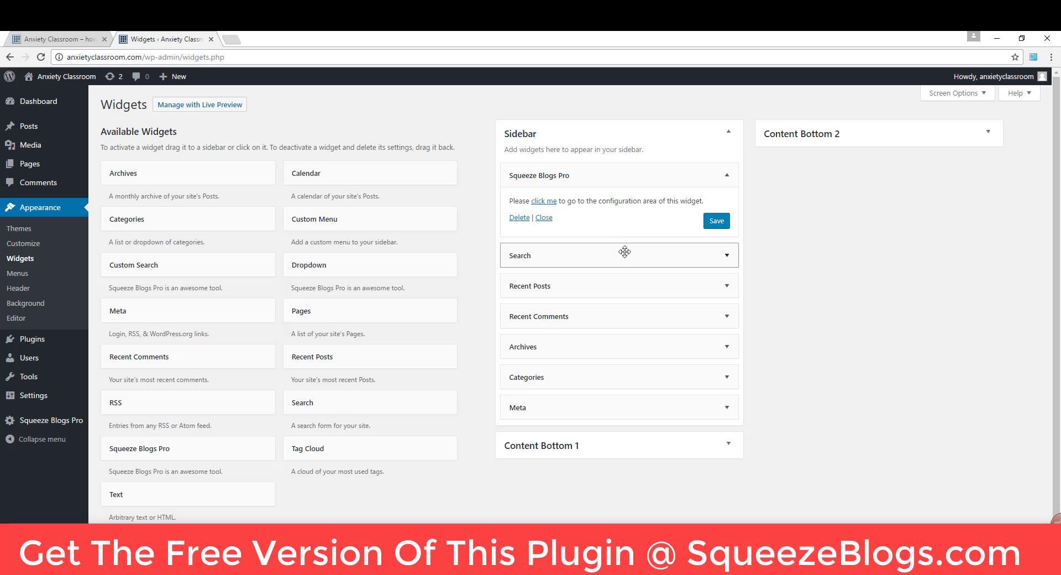
drag(623, 253, 405, 251)
drag(564, 260, 268, 240)
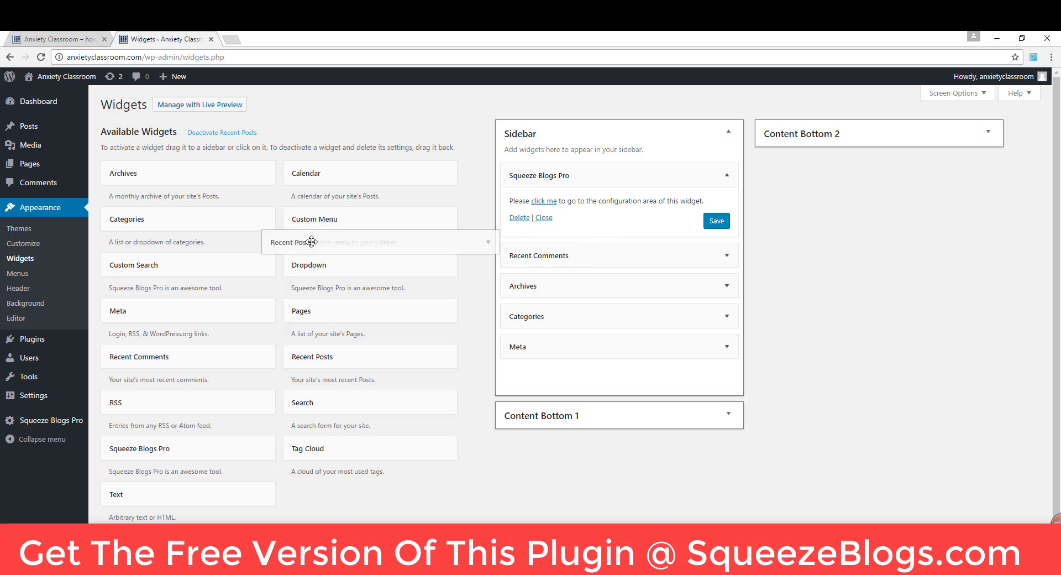
Step: Remove Recent Comments, Archives, Categories and Meta, save the widget, and view the front page
drag(517, 257, 266, 238)
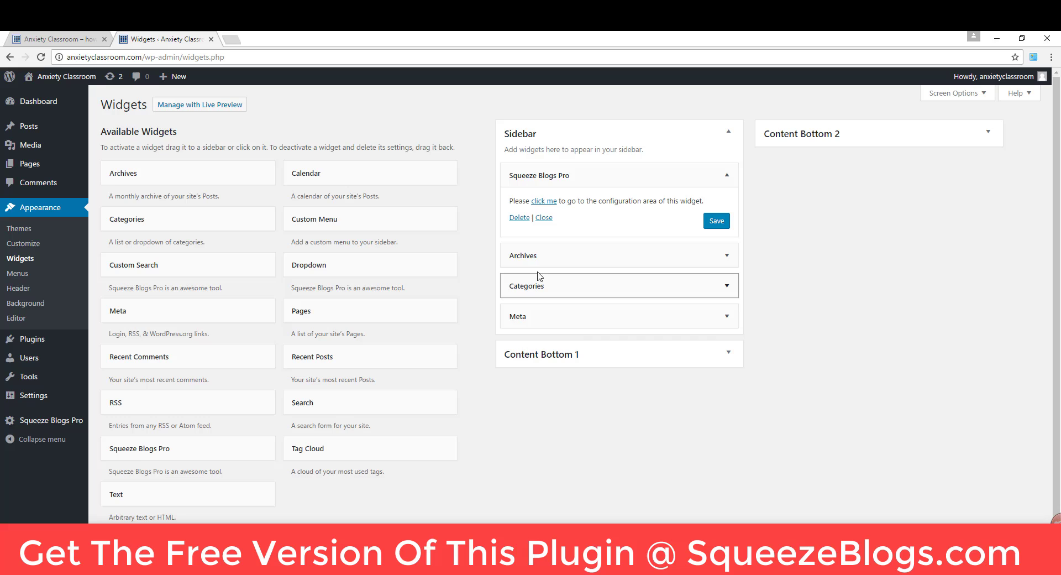
drag(523, 255, 271, 240)
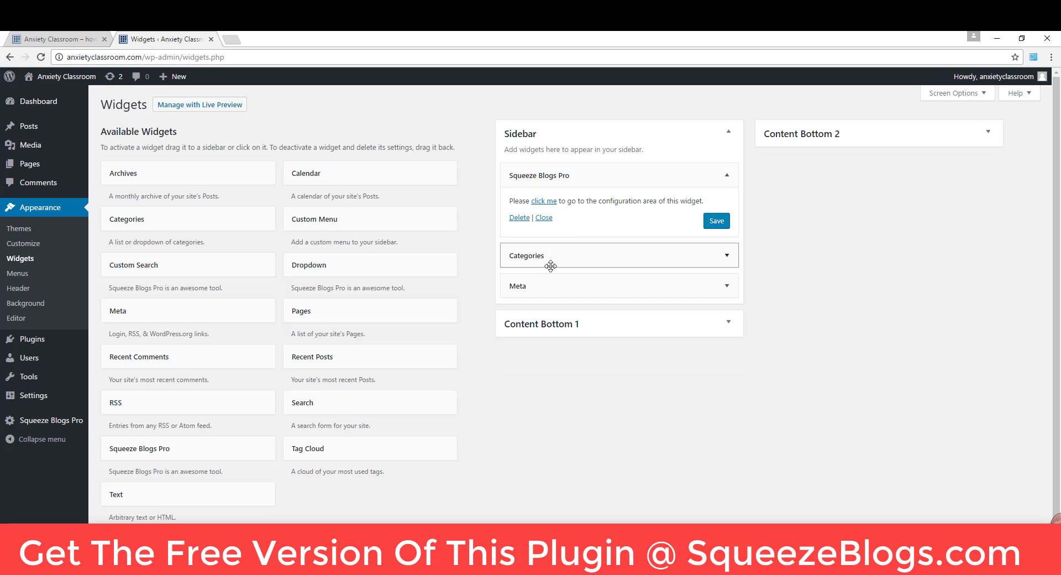
mouse_move(550, 257)
mouse_down()
mouse_move(379, 246)
mouse_move(455, 262)
mouse_up()
drag(539, 261, 239, 230)
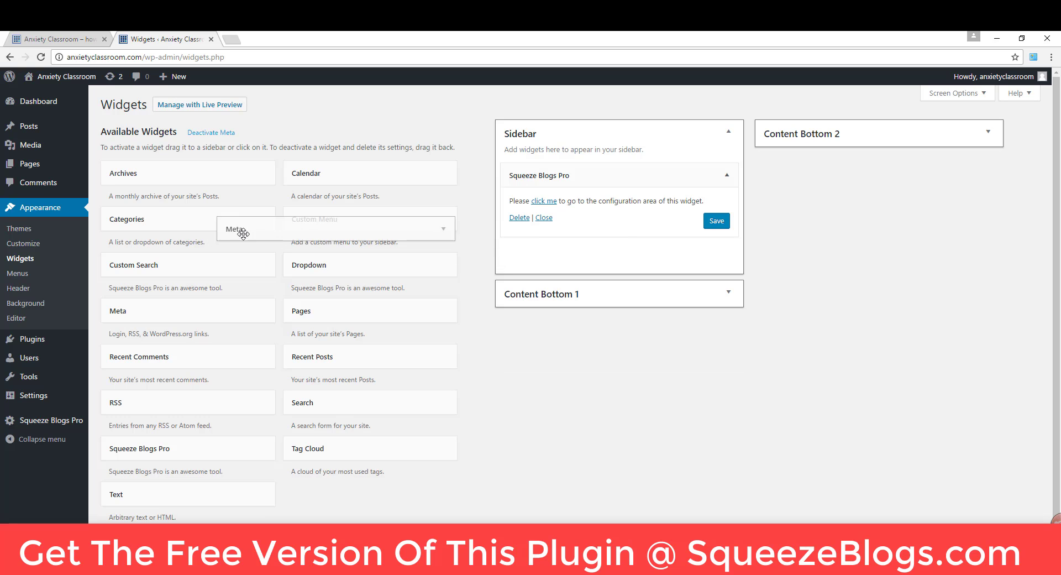
click(725, 224)
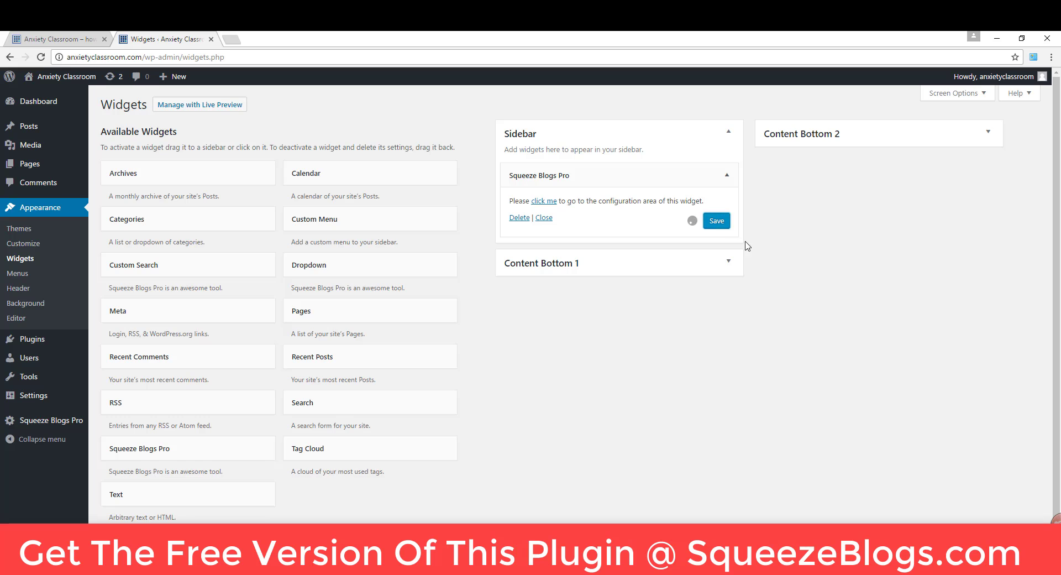
click(25, 36)
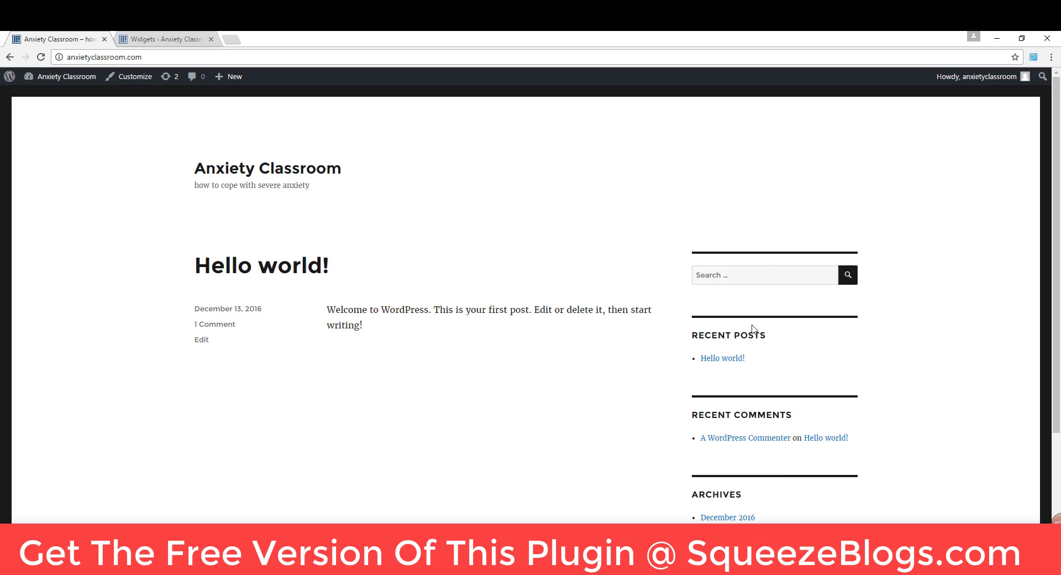
Step: Reload the Anxiety Classroom front page to show the ebook opt-in box in the sidebar
scroll(768, 404, down, 2)
scroll(767, 406, up, 2)
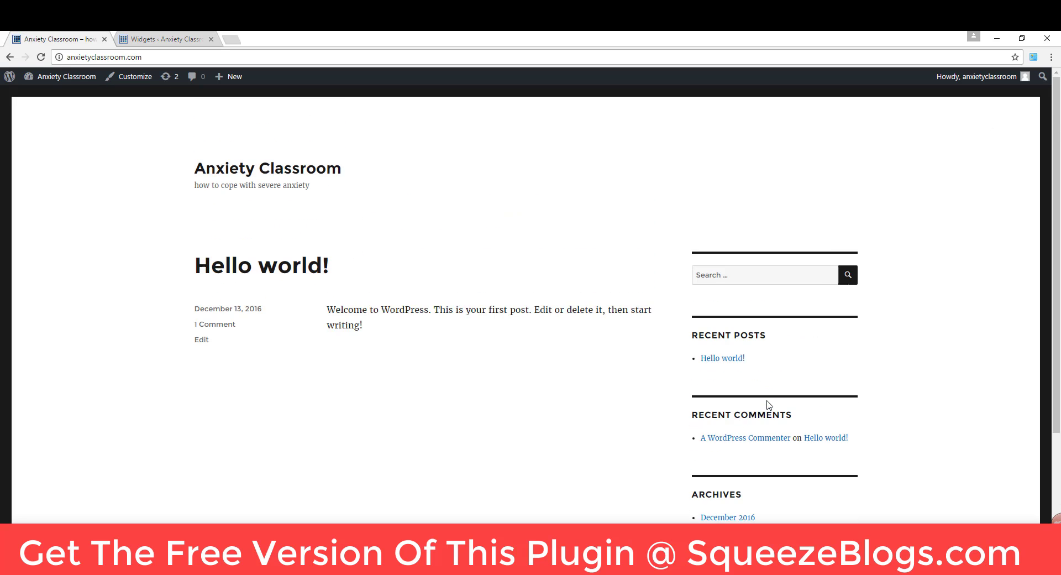
right_click(881, 195)
click(907, 229)
scroll(917, 236, down, 1)
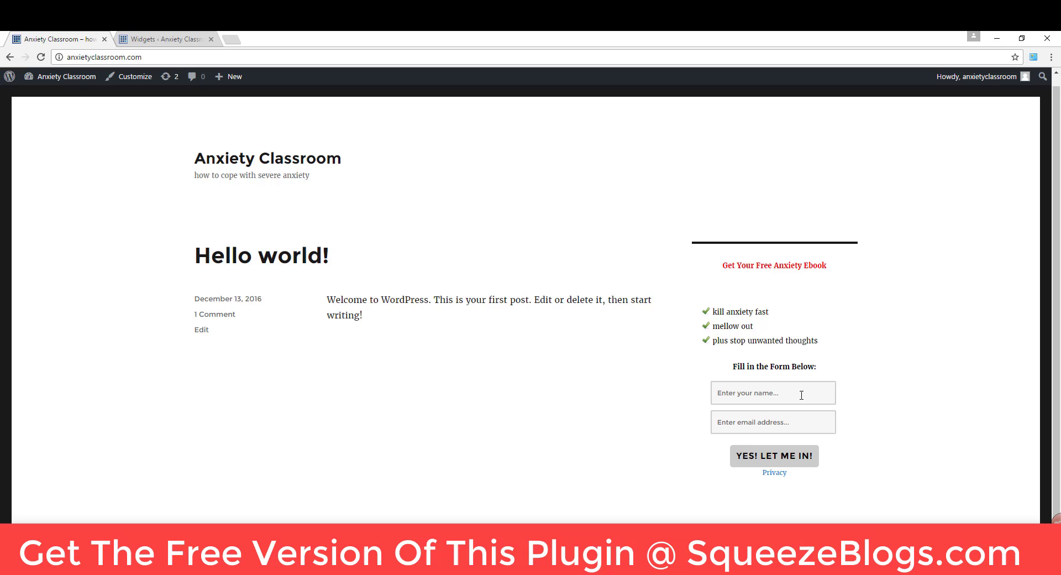
Step: Enable Squeeze Blogs Pro's Optin 2 on pages, entering page IDs 9,12,27
click(148, 39)
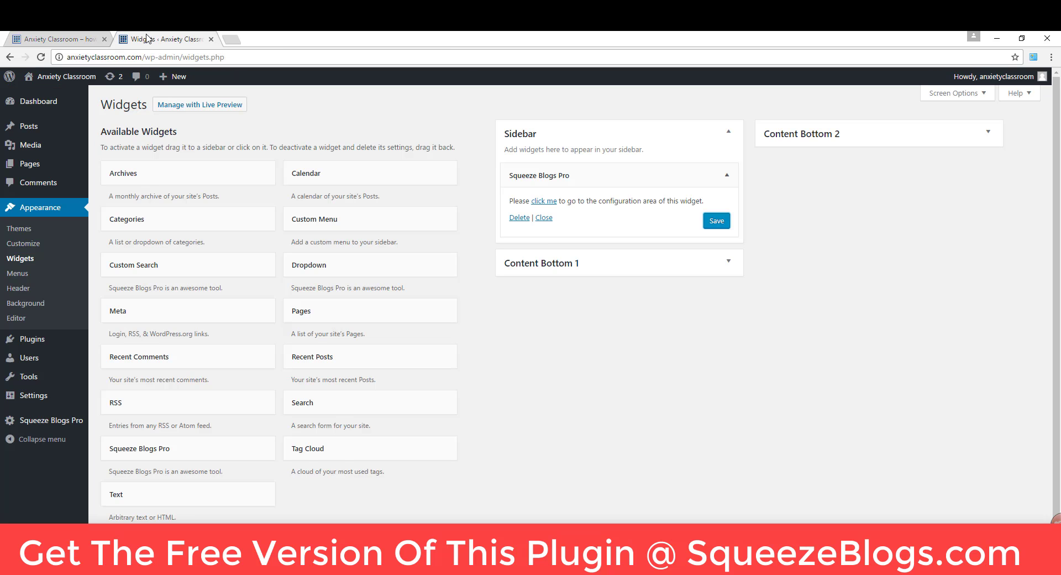
click(43, 421)
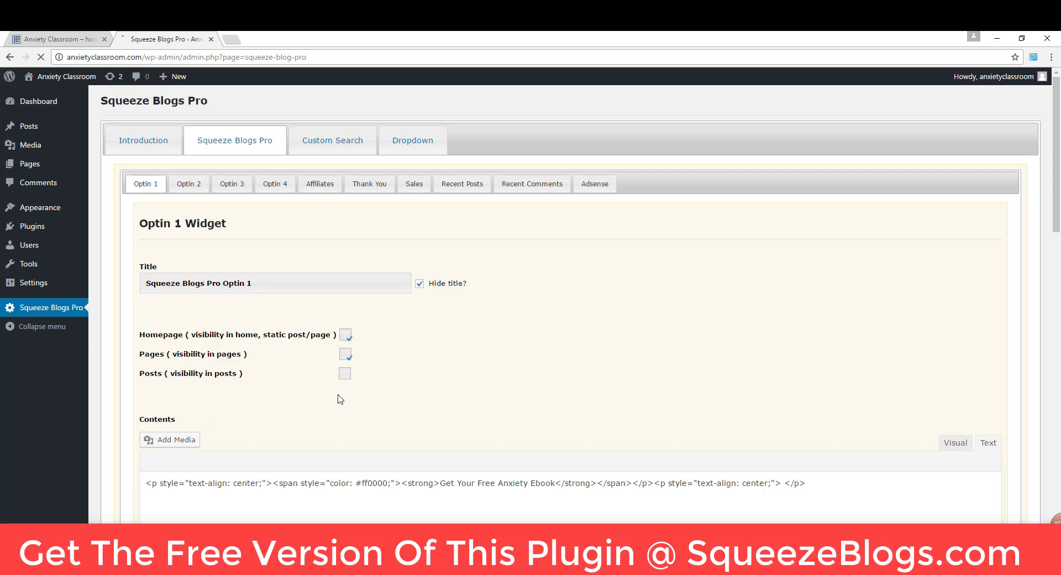
click(184, 188)
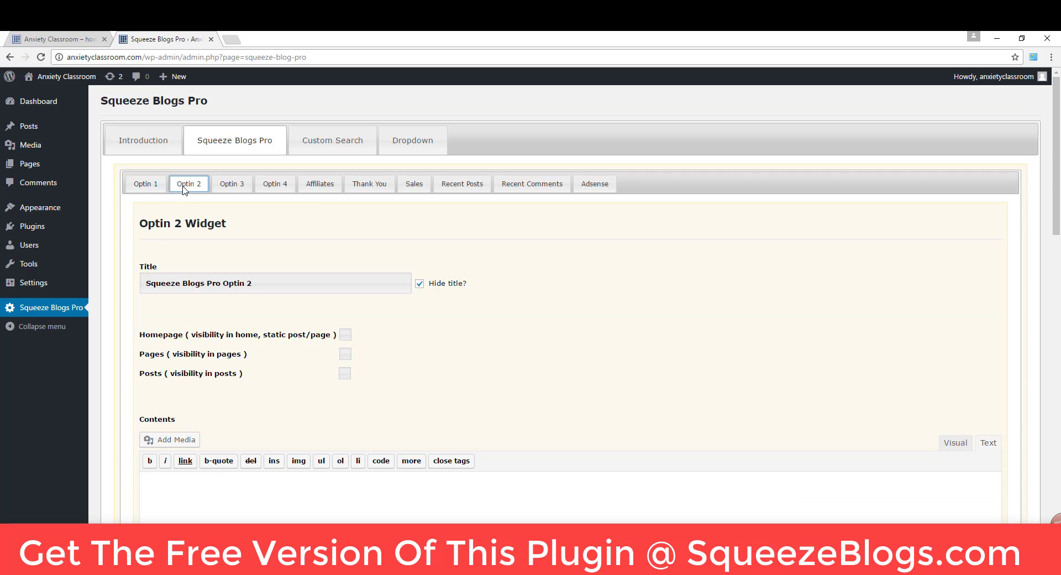
click(344, 358)
click(387, 365)
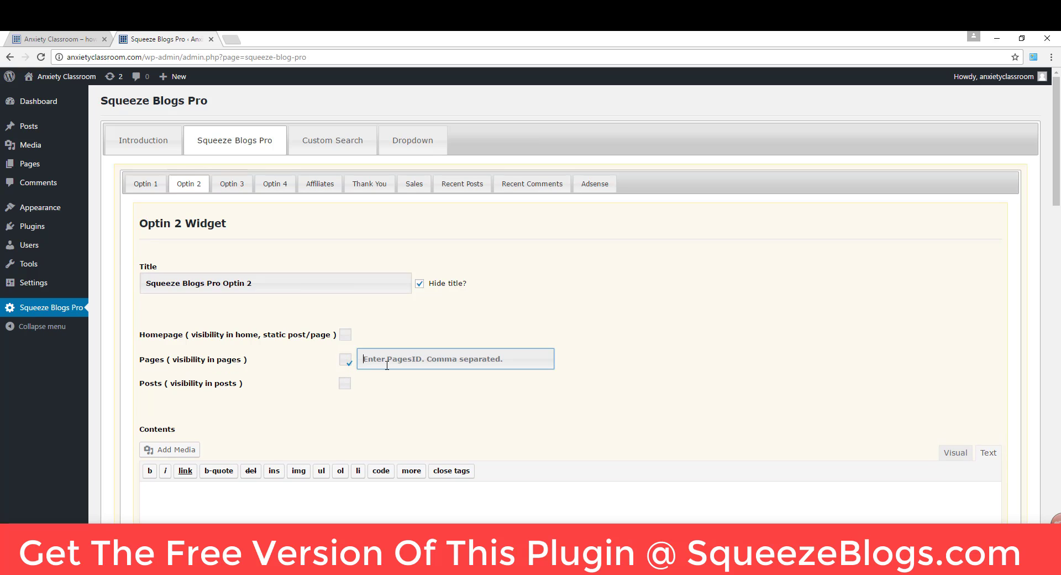
text(9,12,27)
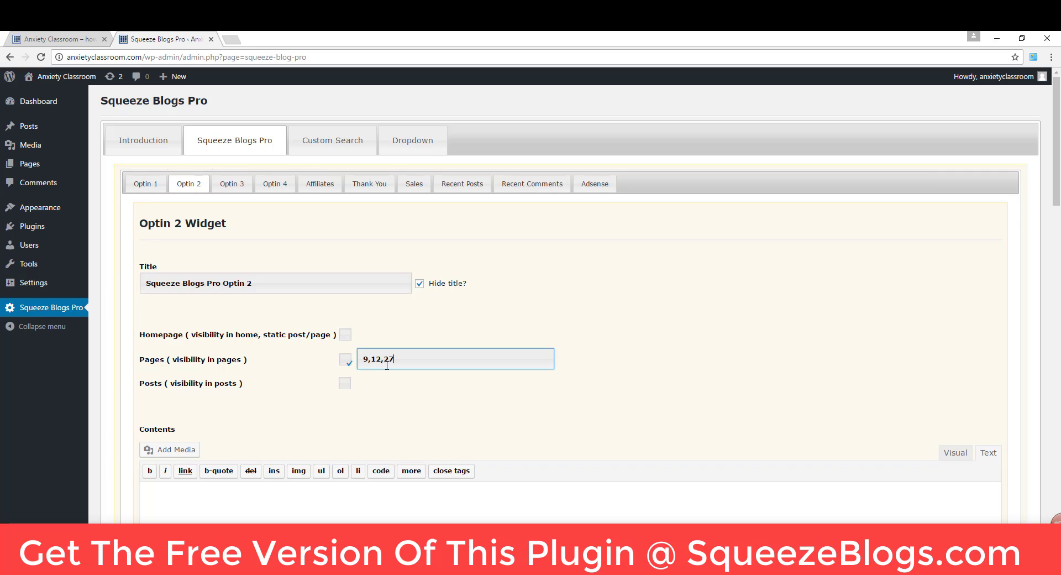
Step: Show the Recent Posts widget in posts with 6 items, update it, and view the front page
click(319, 185)
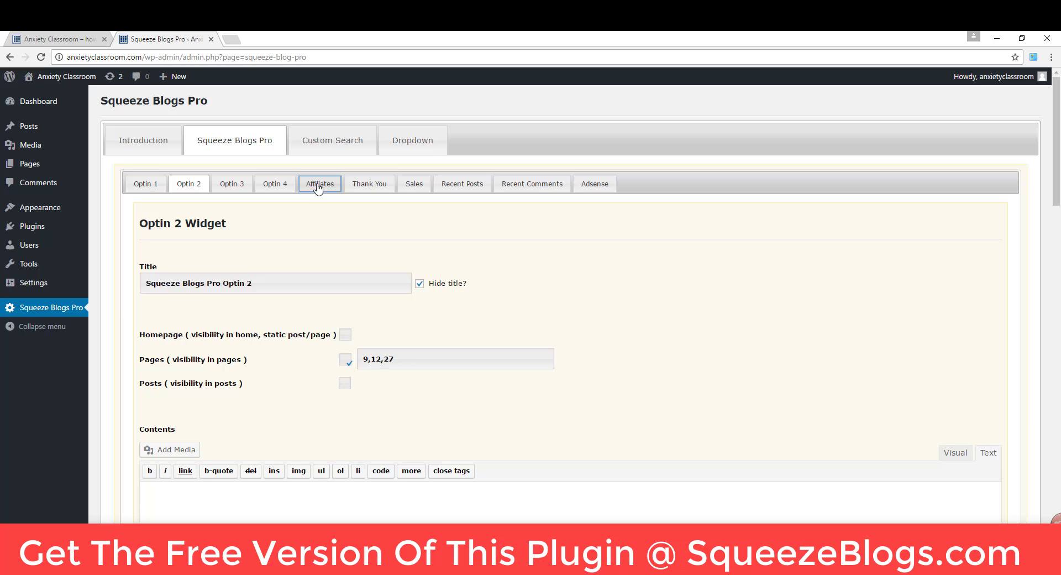
click(360, 192)
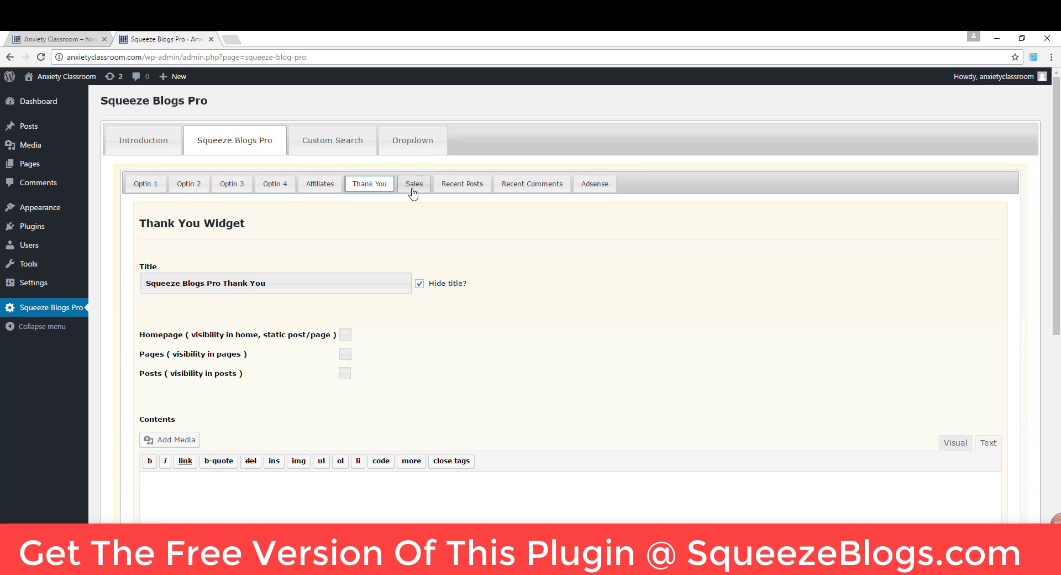
click(474, 187)
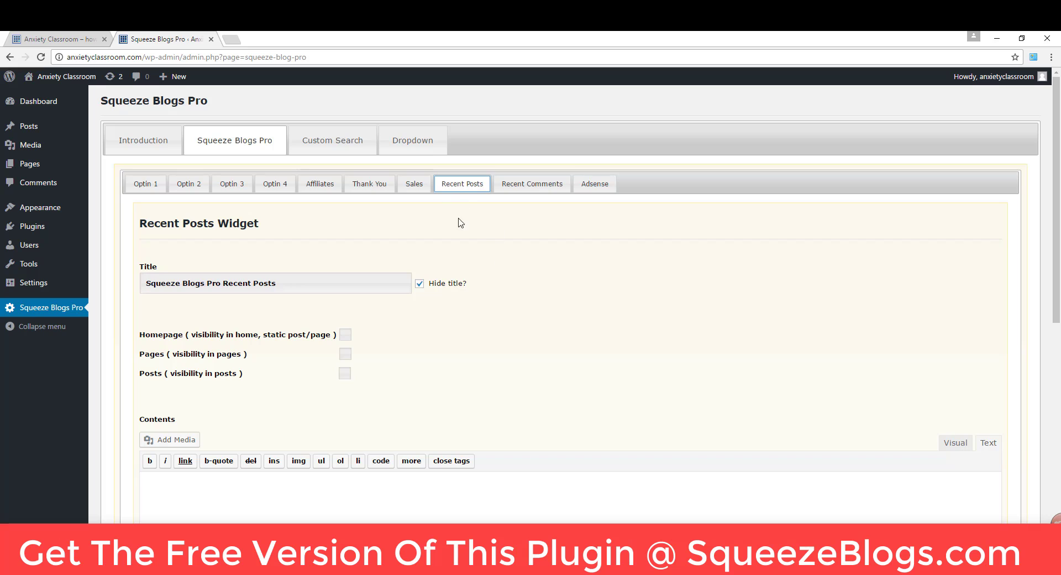
click(345, 373)
scroll(449, 423, down, 10)
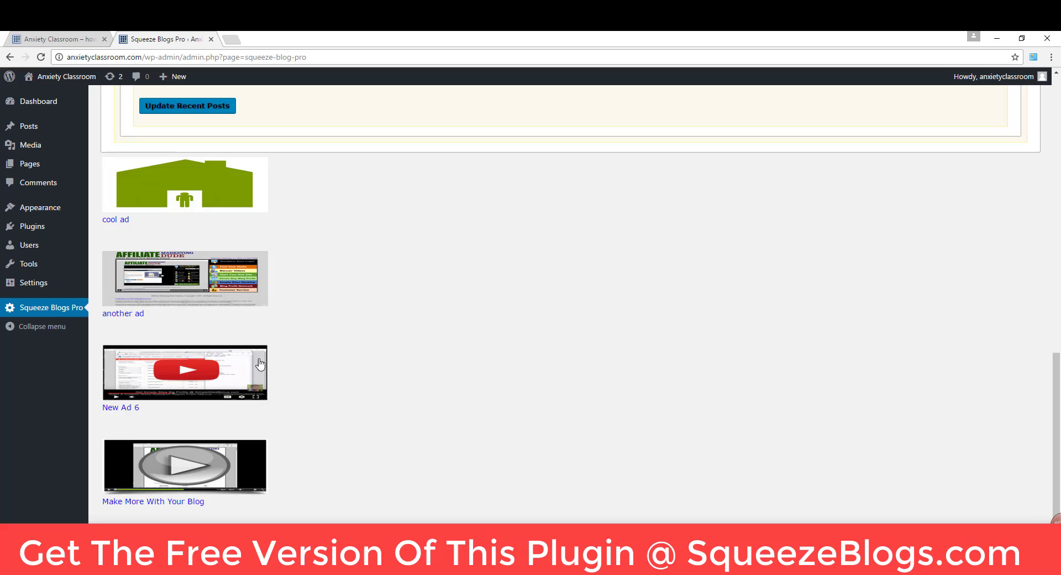
scroll(260, 365, up, 5)
click(157, 327)
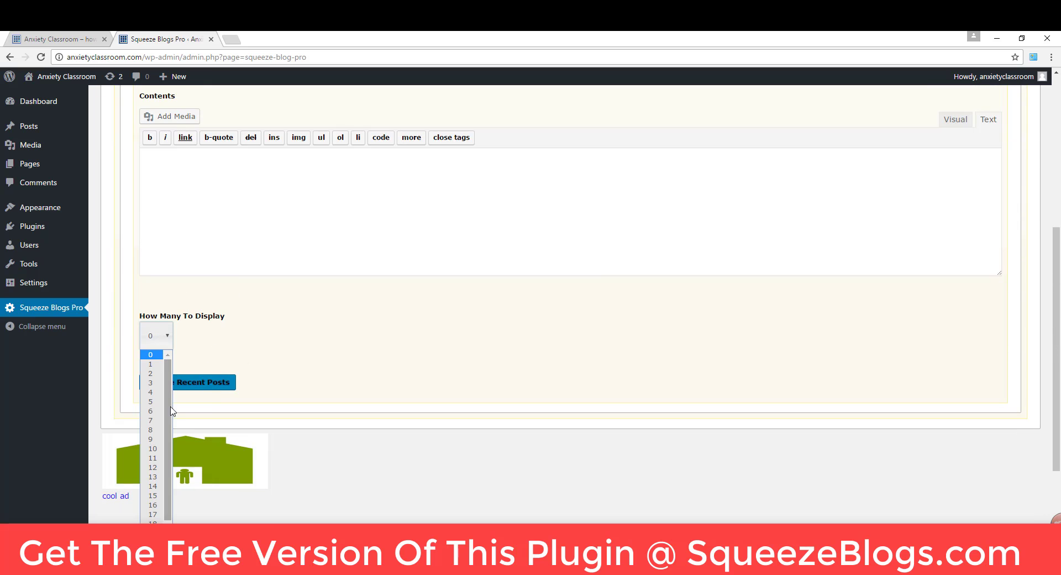
click(164, 412)
click(204, 387)
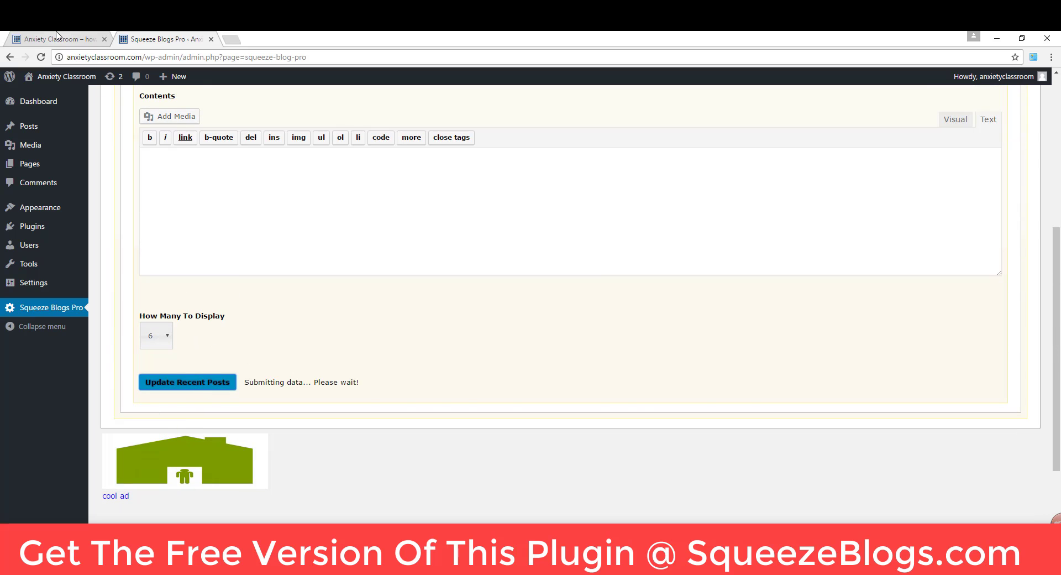
click(58, 38)
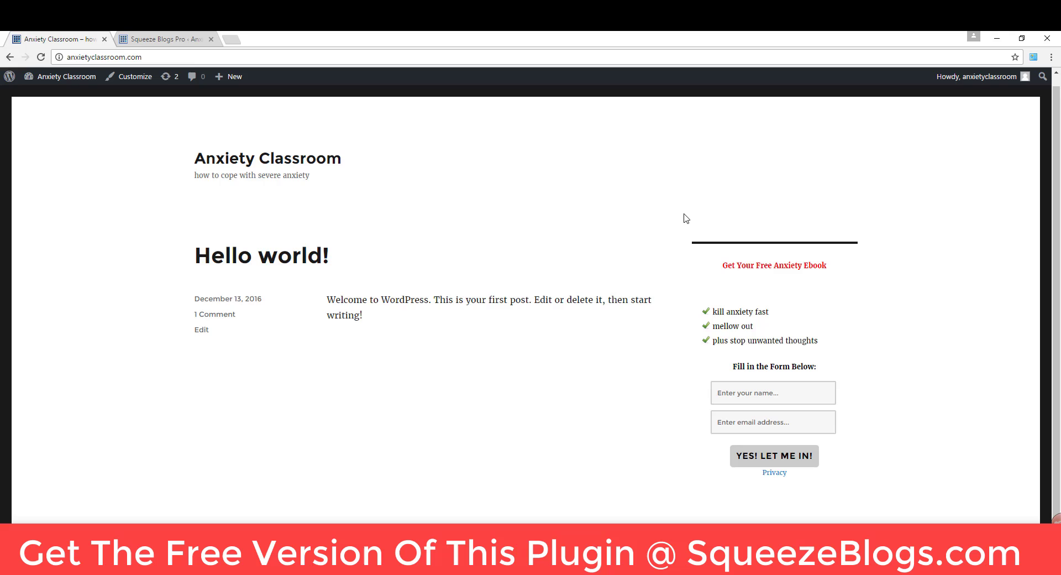
click(277, 256)
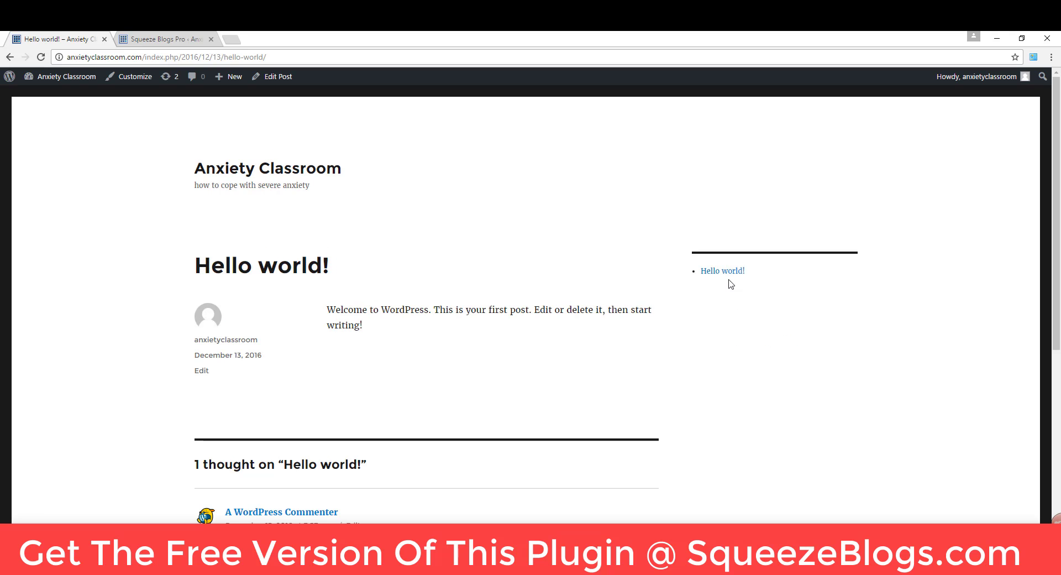
scroll(724, 288, down, 5)
scroll(724, 299, up, 5)
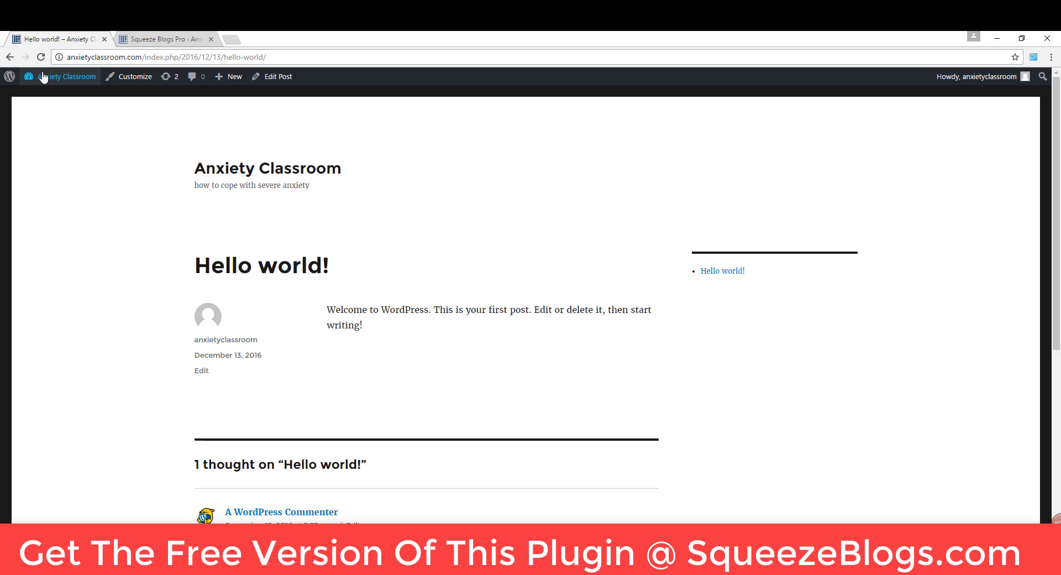
click(61, 76)
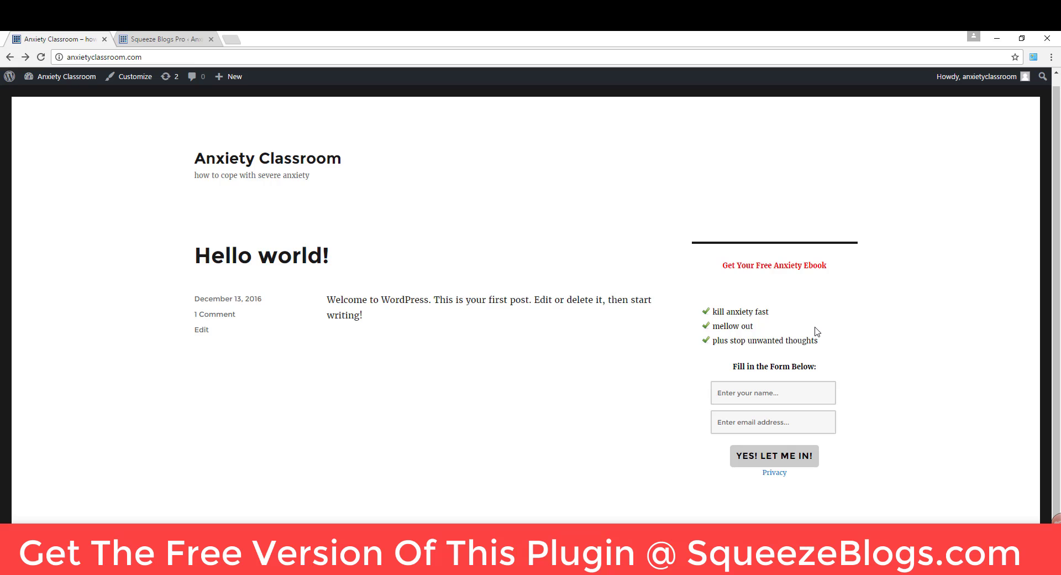
click(166, 39)
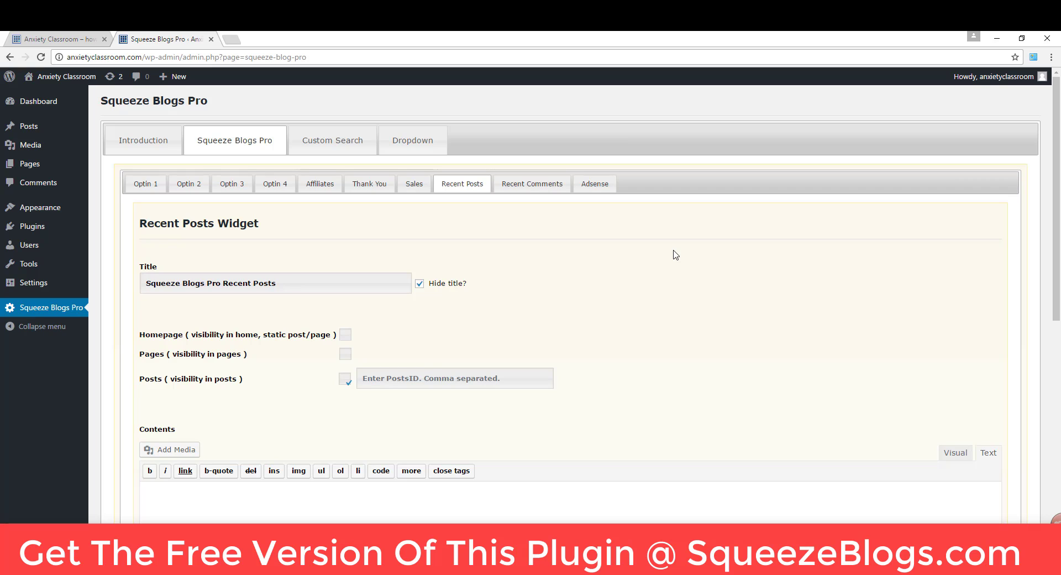
click(65, 38)
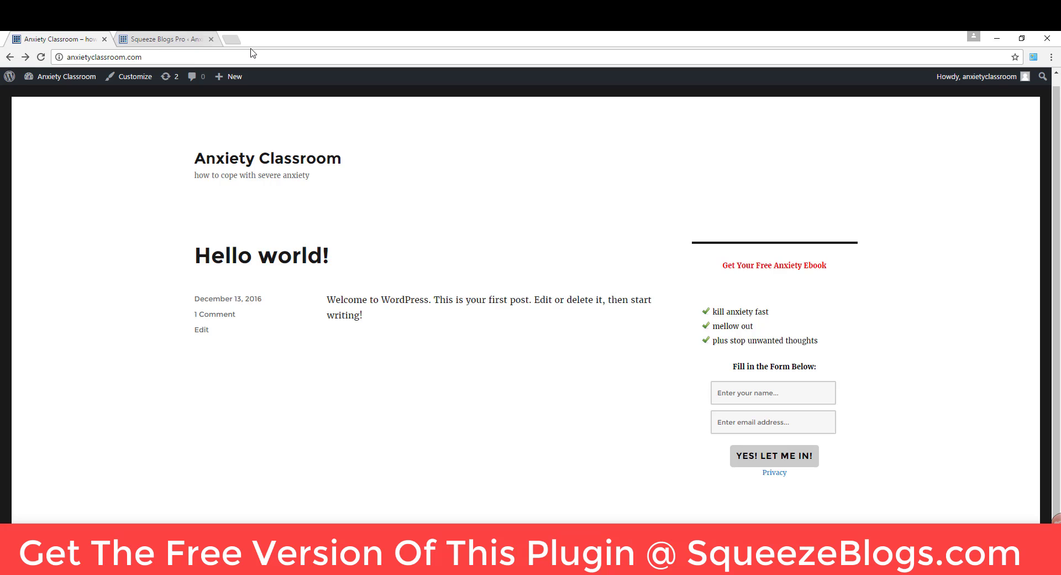
Step: Visit squeezeblogs.com in a new tab, then go back to the Anxiety Classroom homepage
click(232, 38)
text(squ)
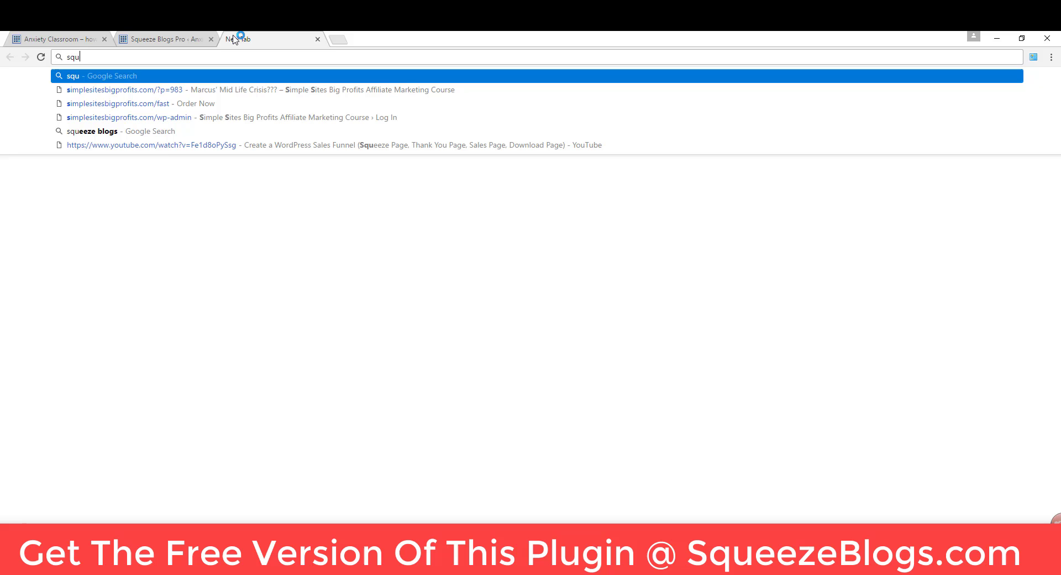
text(eezeblogs.com)
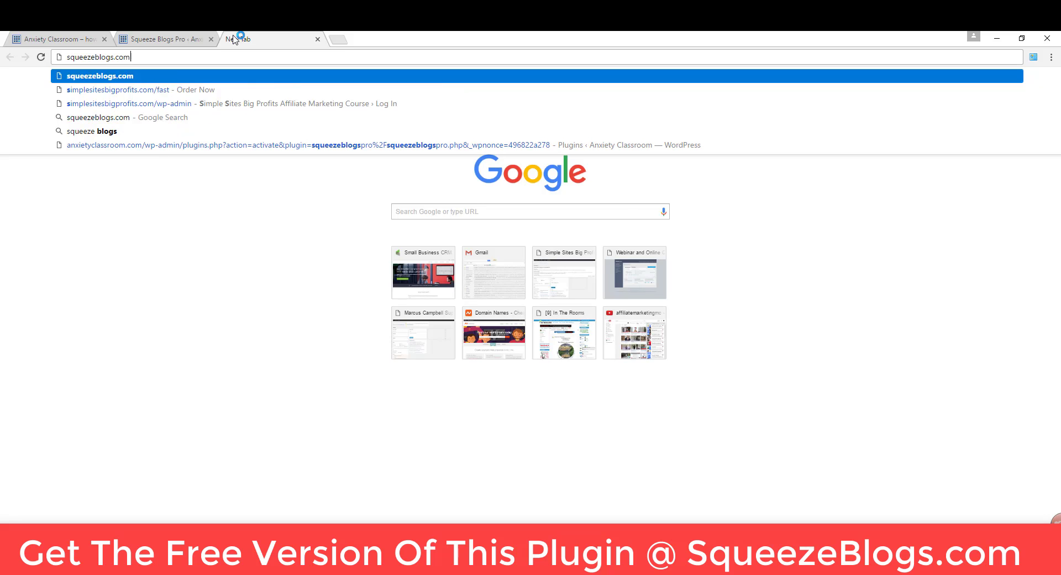
key(Return)
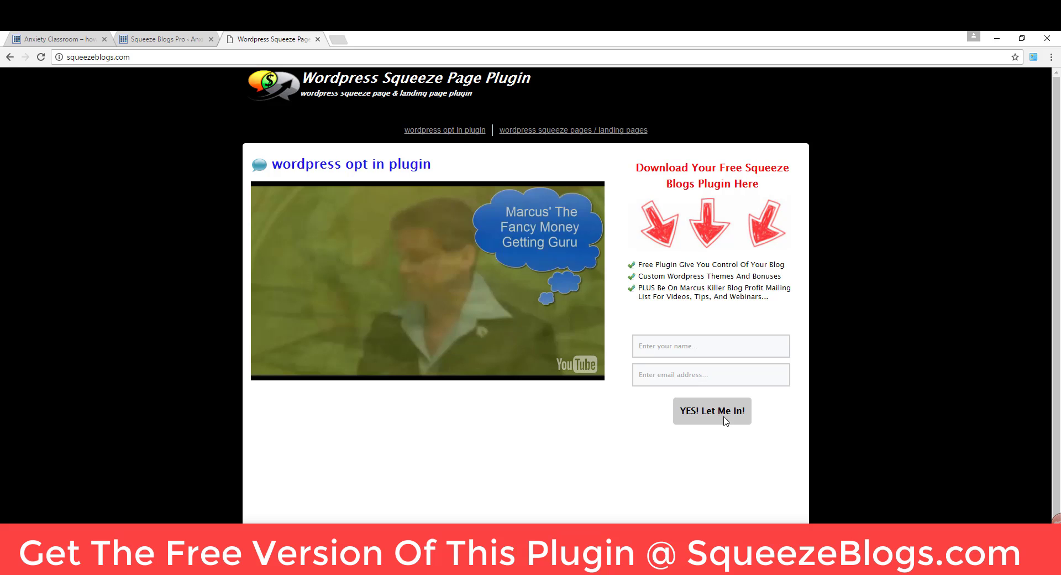
click(52, 41)
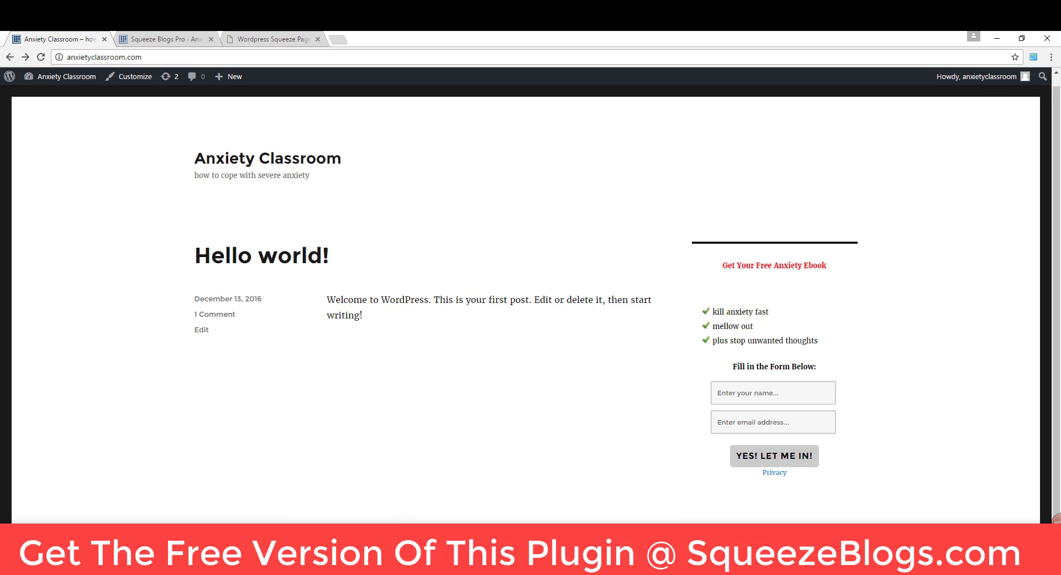
click(1033, 57)
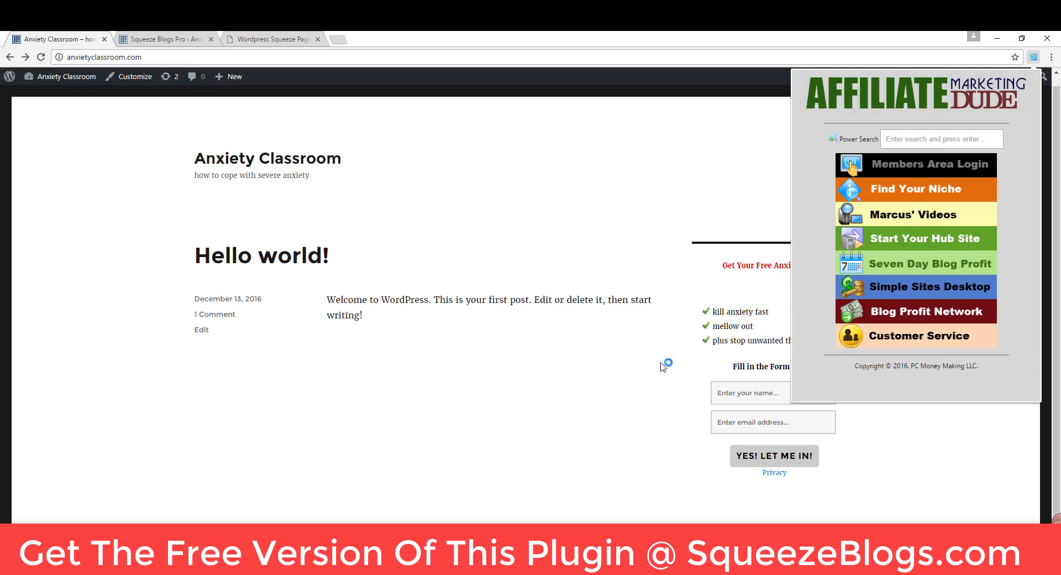
click(659, 369)
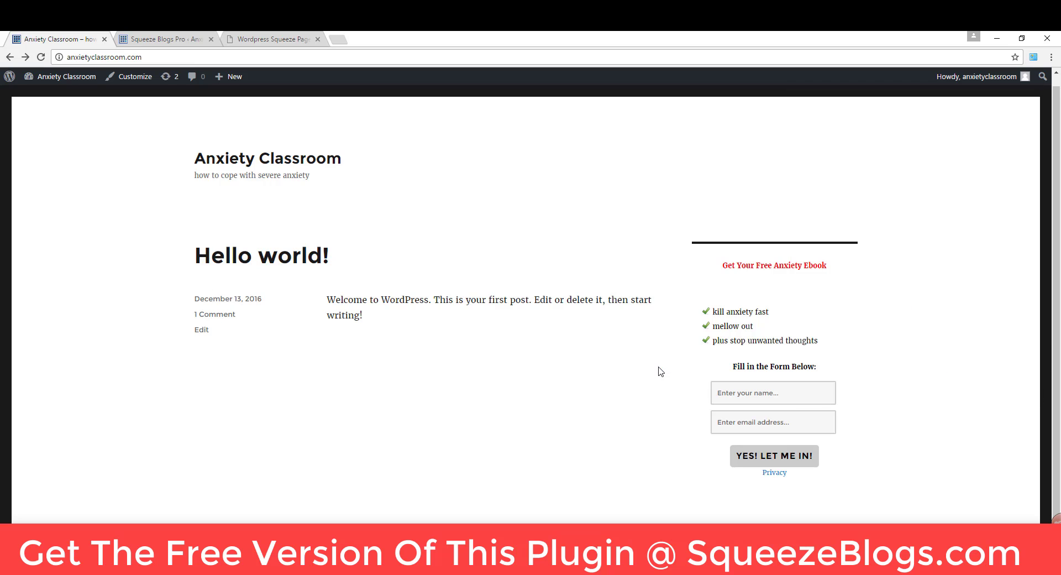